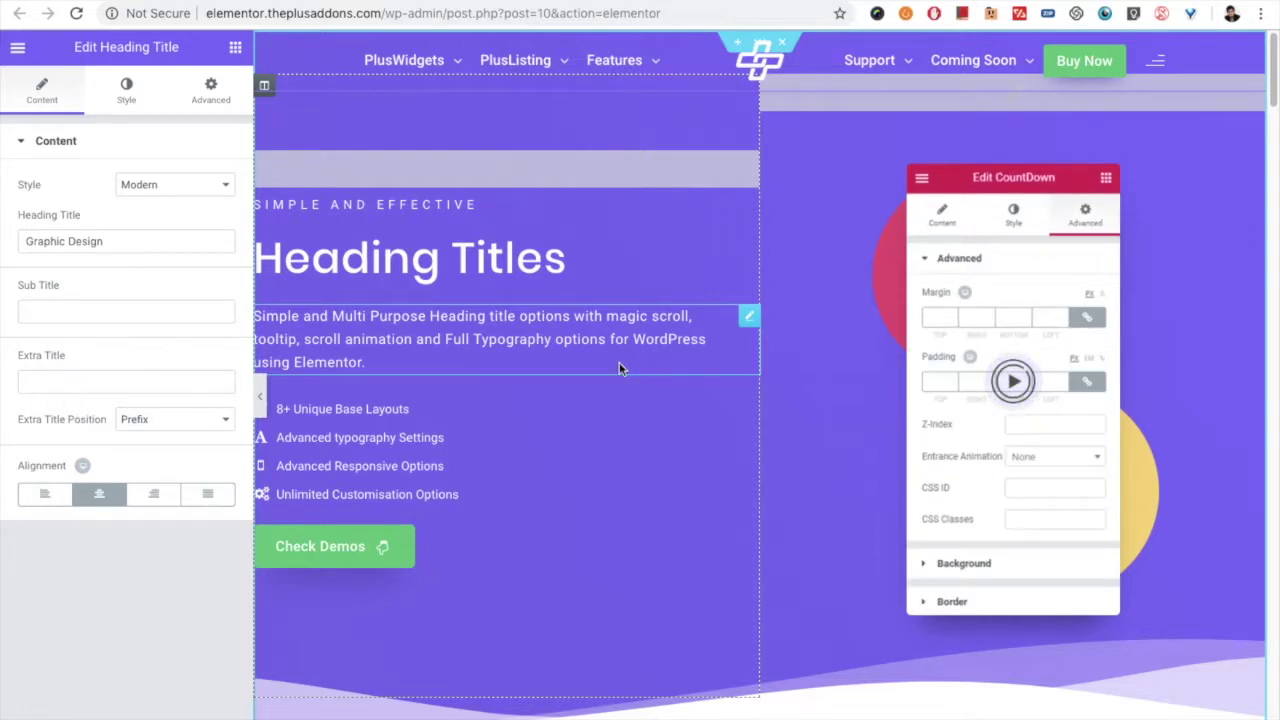
# - Examine the Graphic Design heading's content settings, including the available heading styles and the heading title text
pyautogui.scroll(-7, 414, 449)
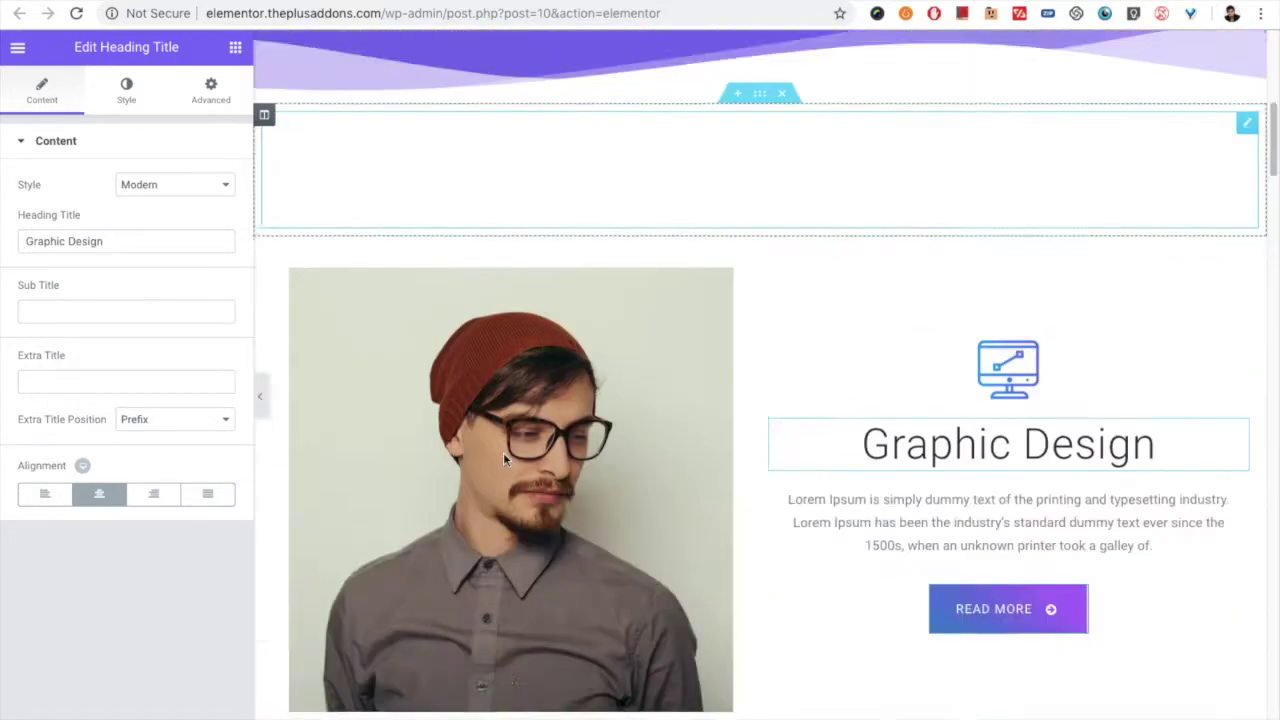
pyautogui.scroll(-2, 846, 391)
pyautogui.scroll(1, 857, 329)
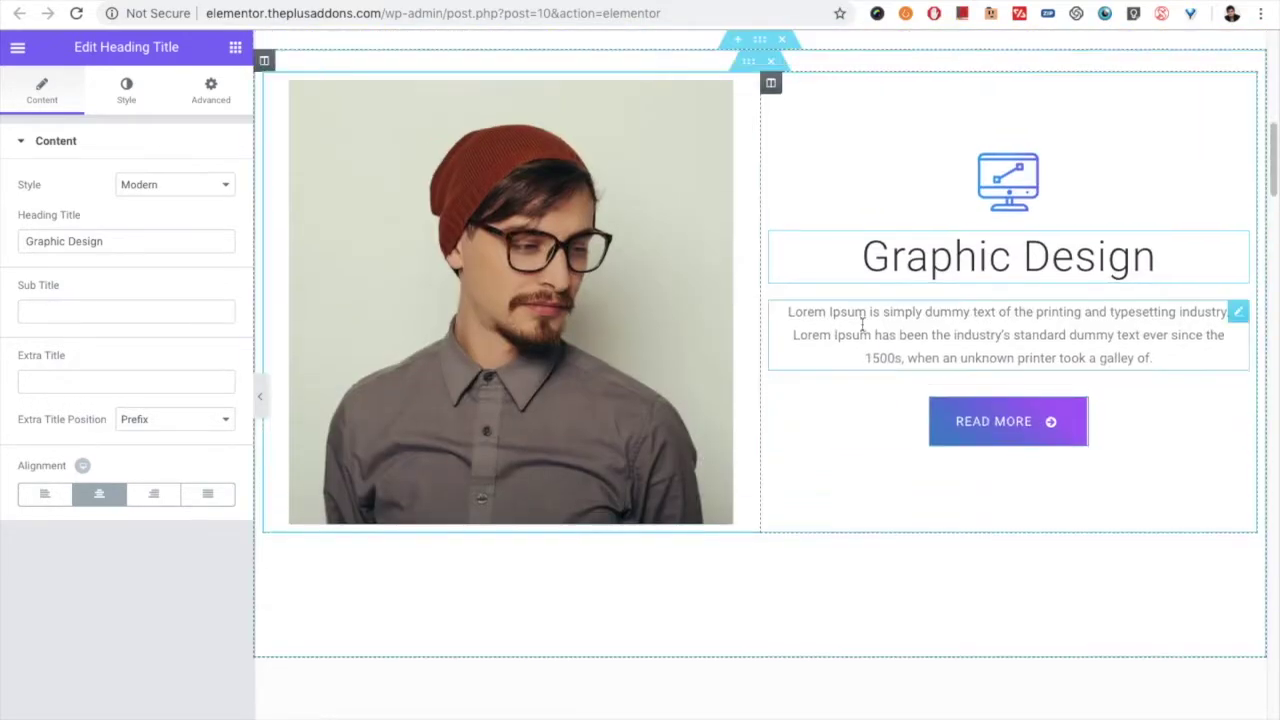
pyautogui.click(36, 146)
pyautogui.click(36, 146)
pyautogui.click(133, 185)
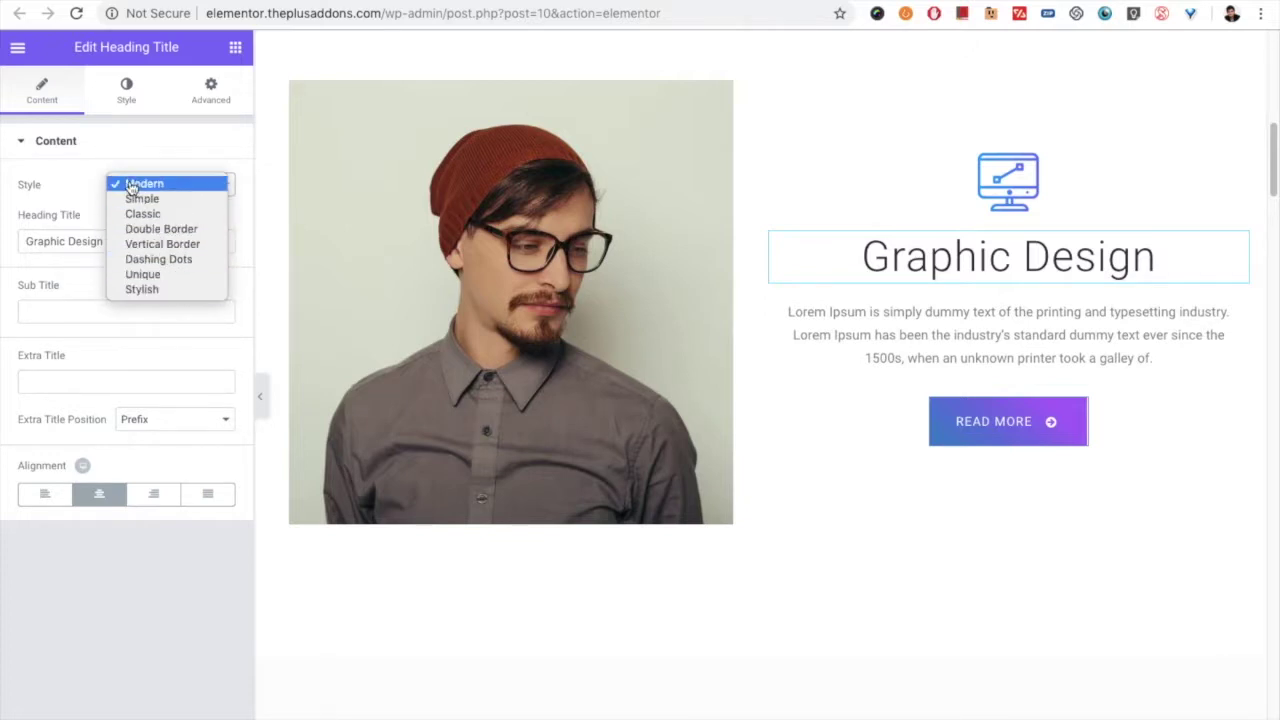
pyautogui.click(75, 232)
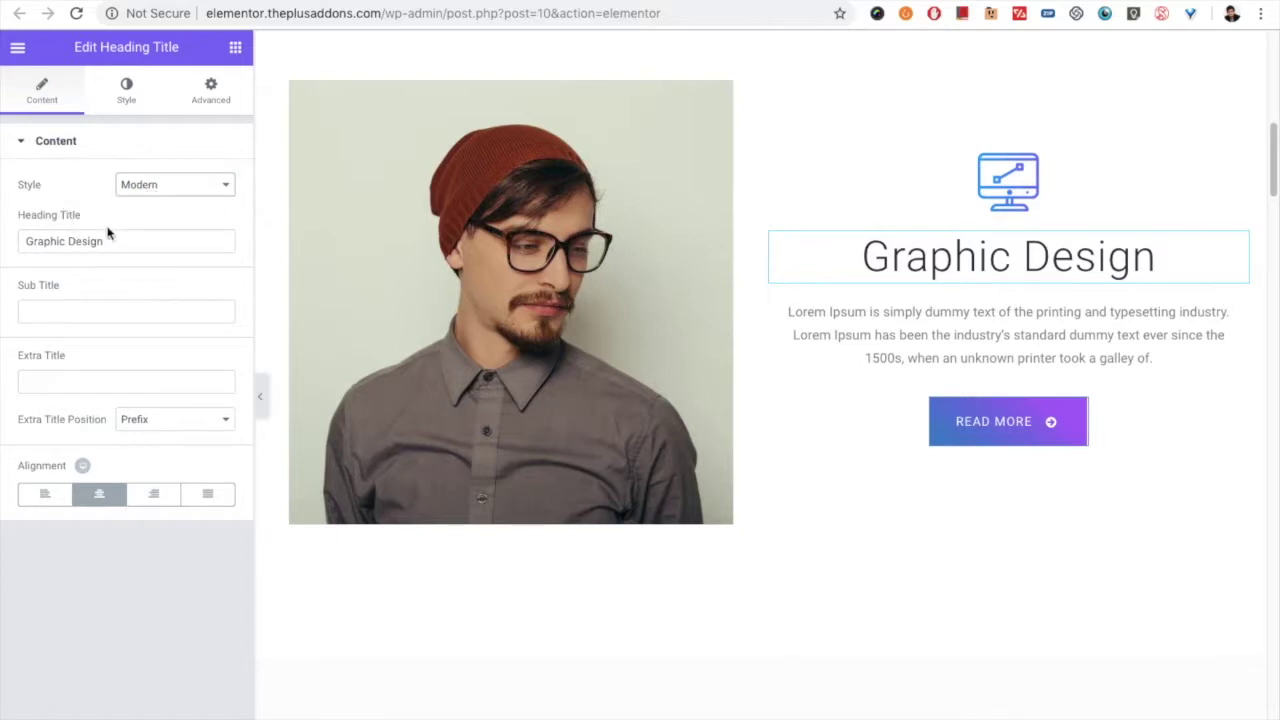
pyautogui.moveTo(113, 241); pyautogui.dragTo(10, 245)
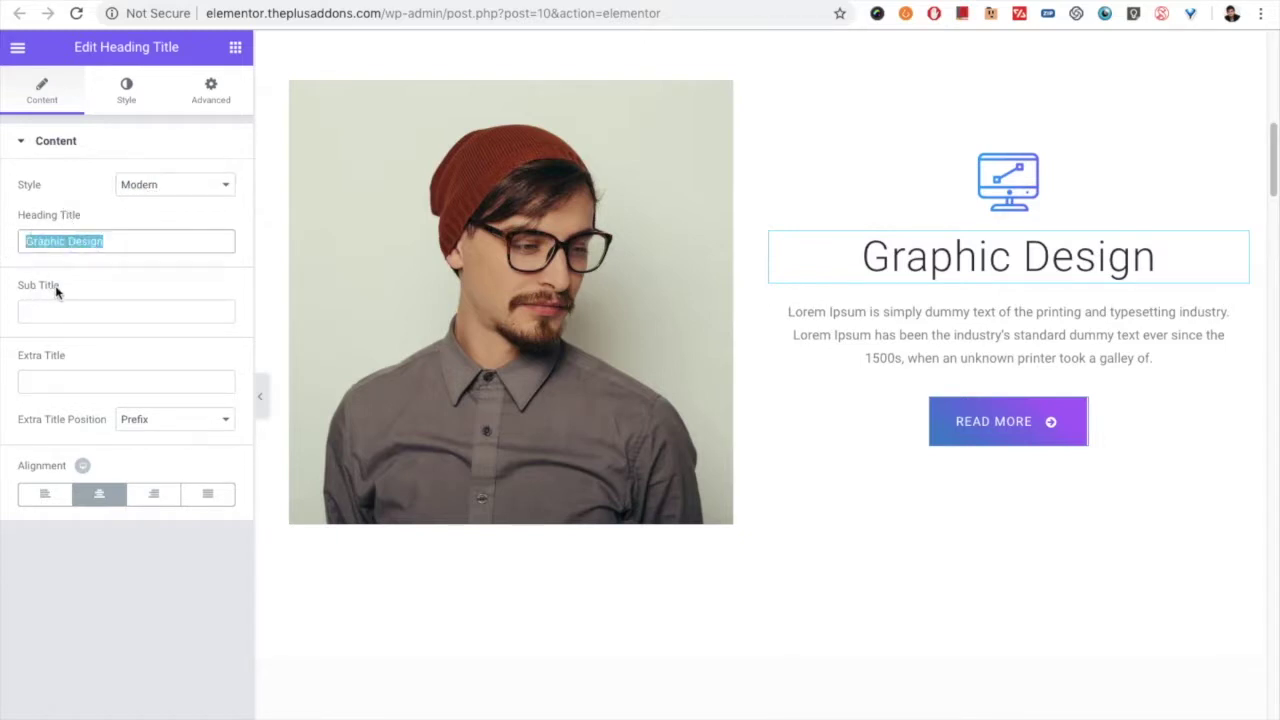
# - Try the Simple, Classic and Double Border styles on the Graphic Design heading and settle on Dashing Dots
pyautogui.click(140, 186)
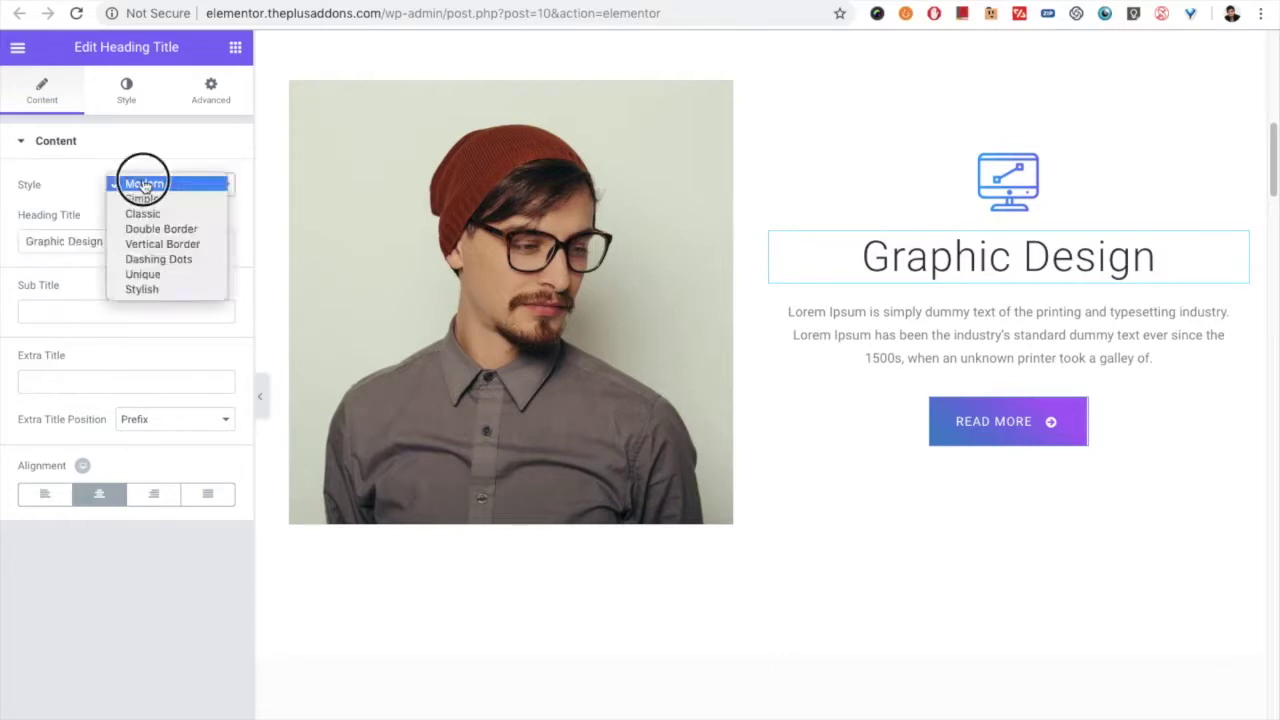
pyautogui.click(137, 197)
pyautogui.click(168, 186)
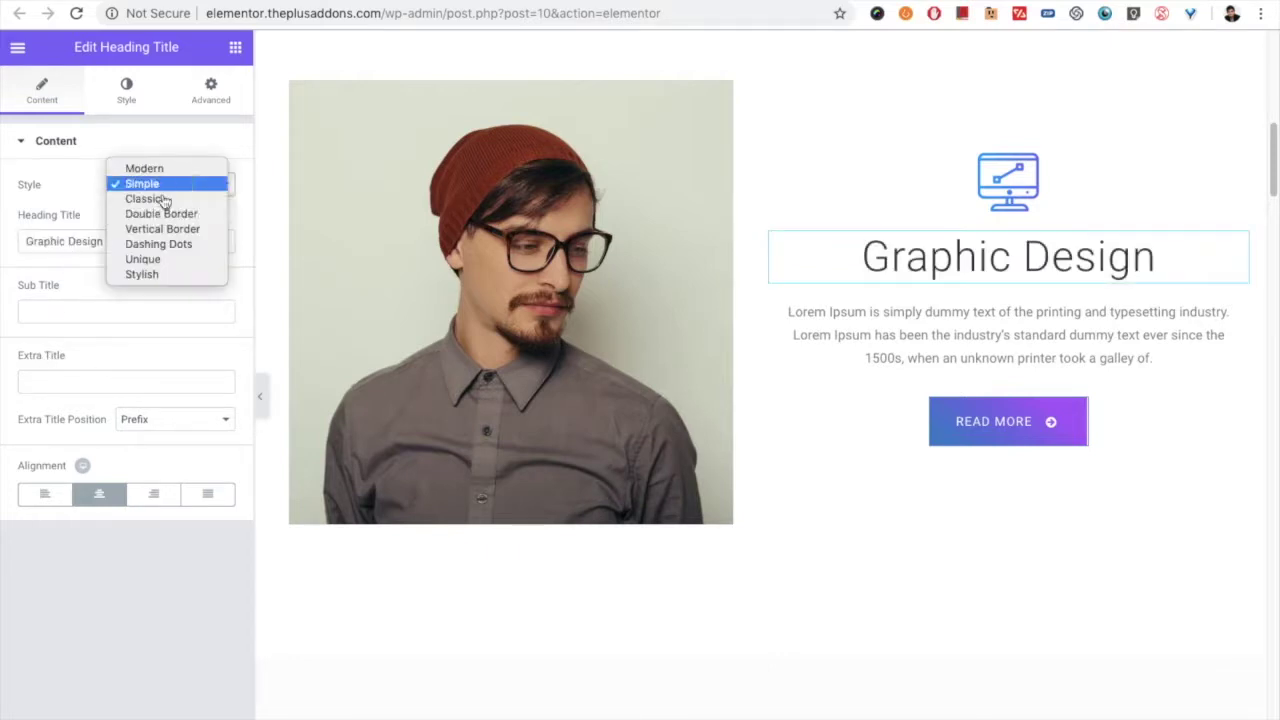
pyautogui.click(162, 197)
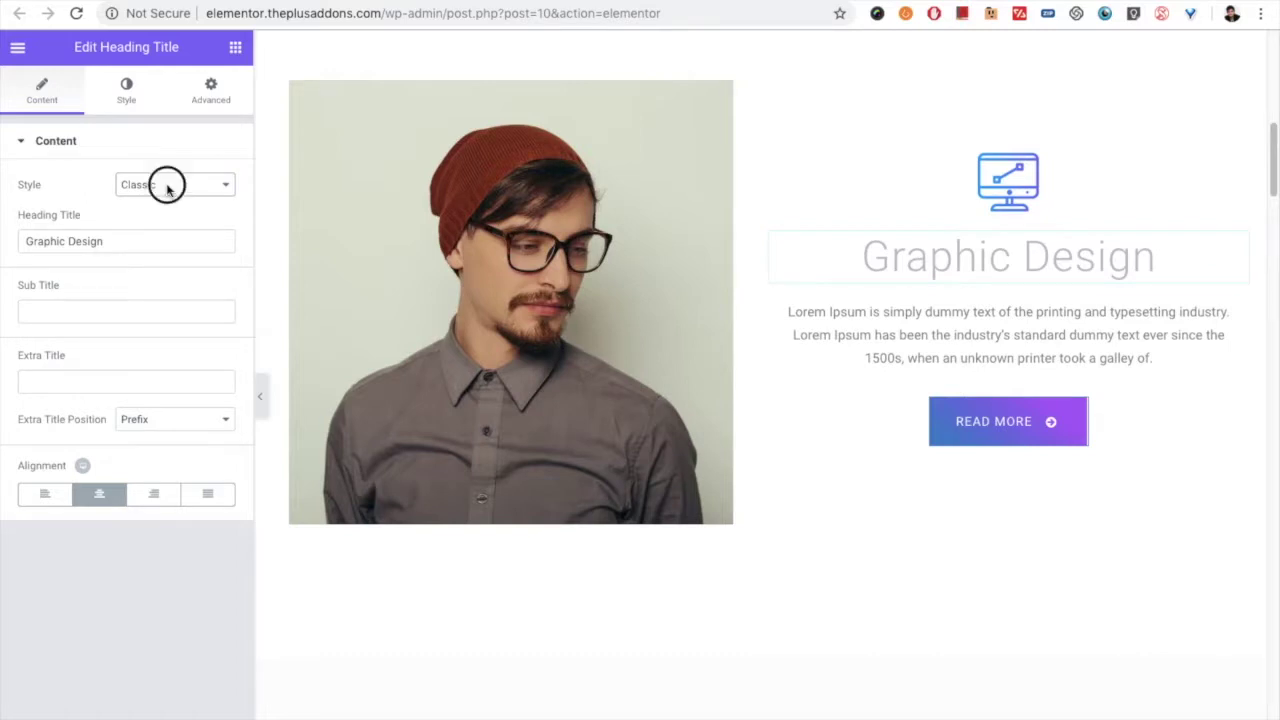
pyautogui.click(166, 185)
pyautogui.click(162, 197)
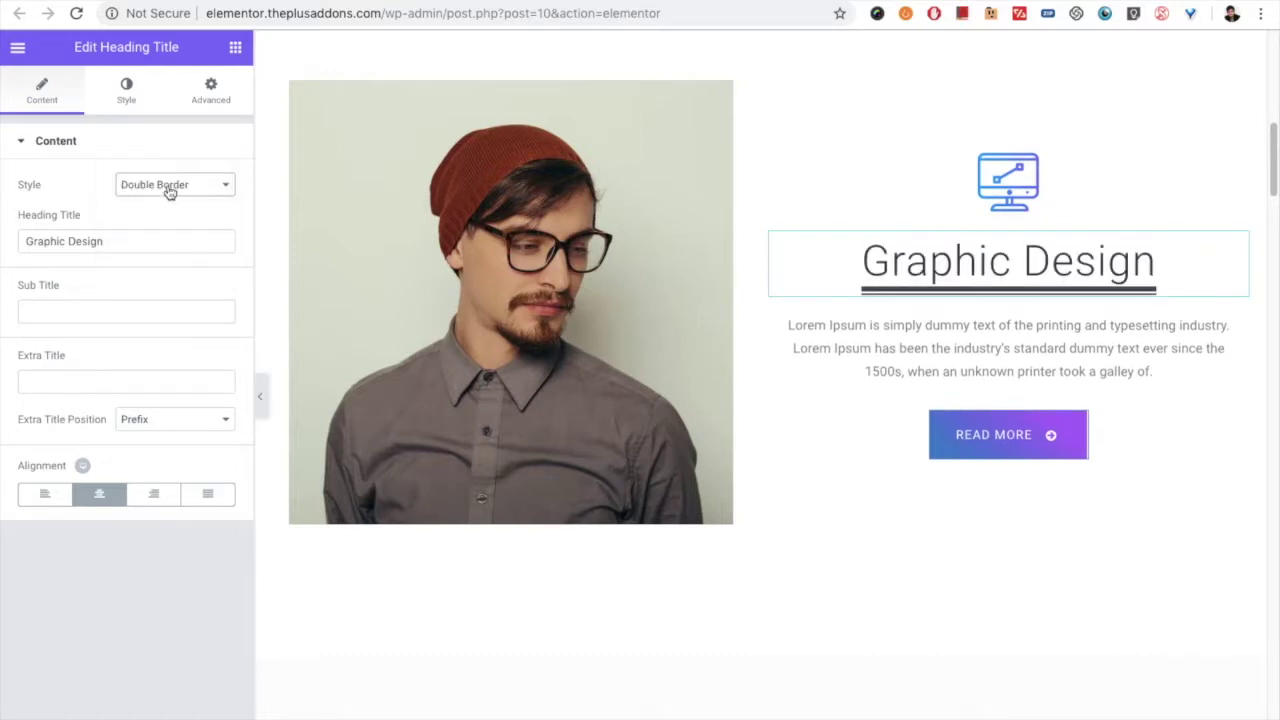
pyautogui.click(166, 186)
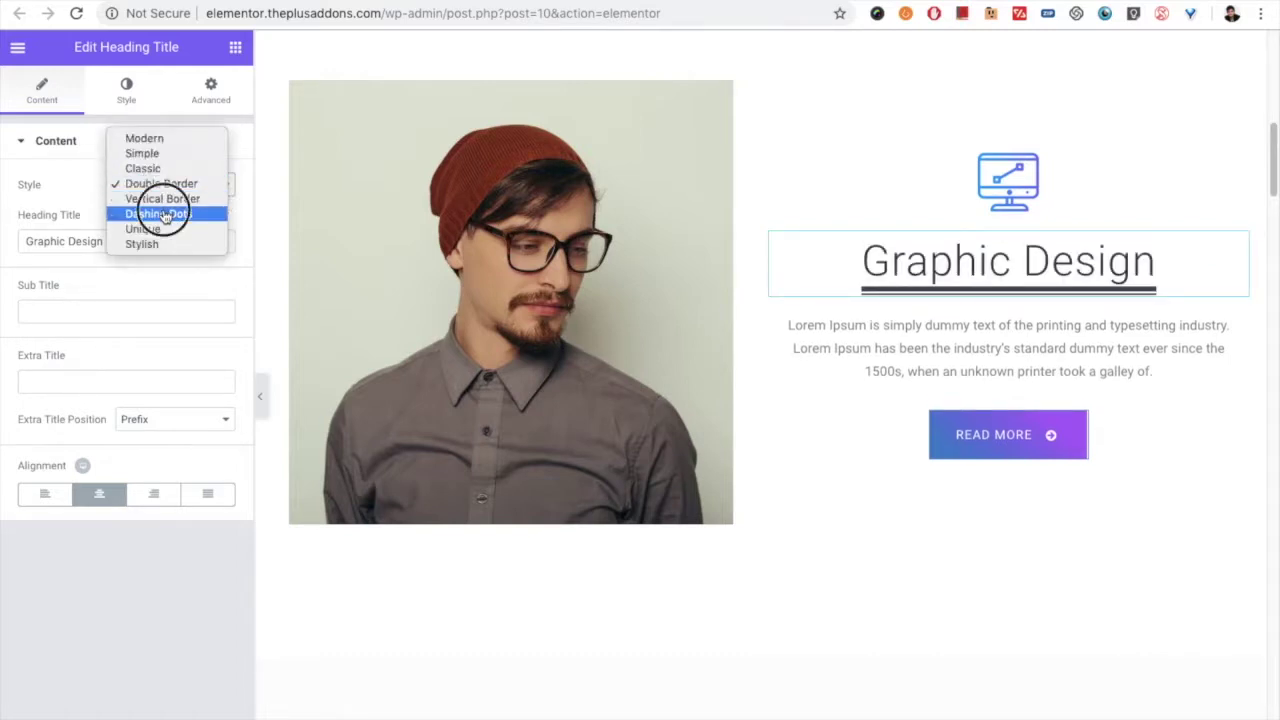
pyautogui.click(163, 214)
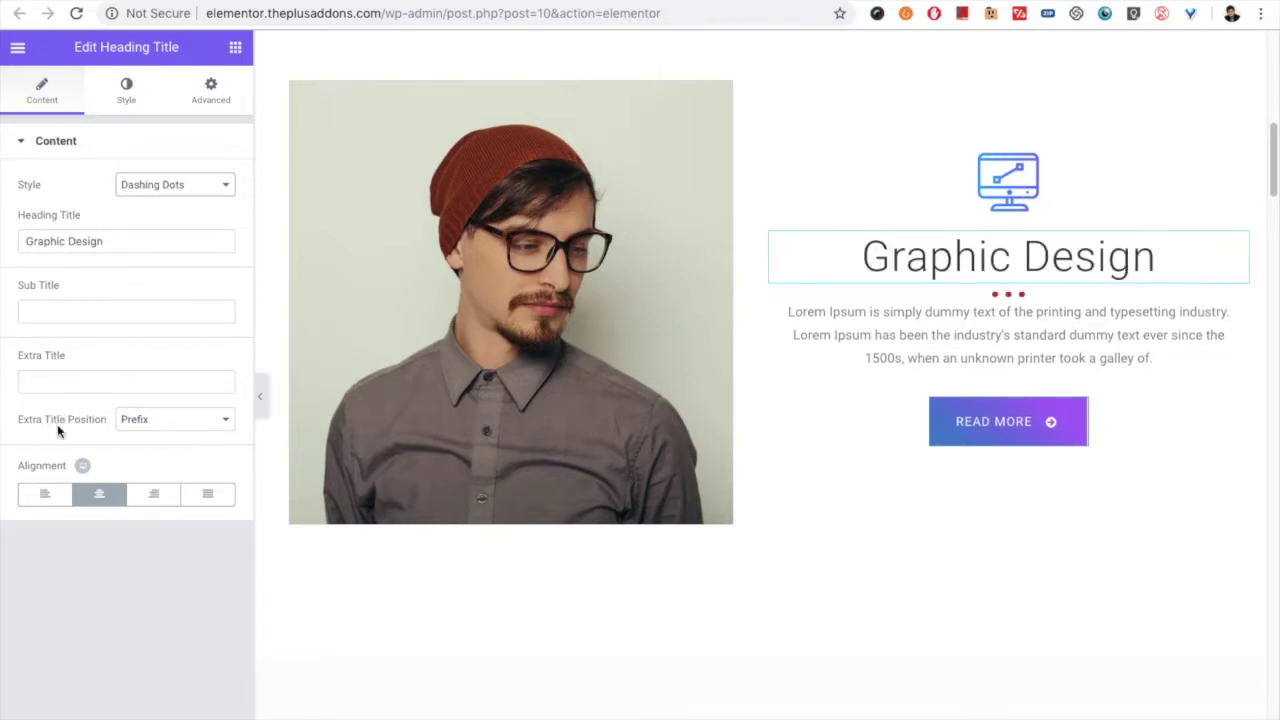
# - Examine the heading's extra title position choices, remaining styles, per-device alignment options and dot separator settings
pyautogui.click(157, 423)
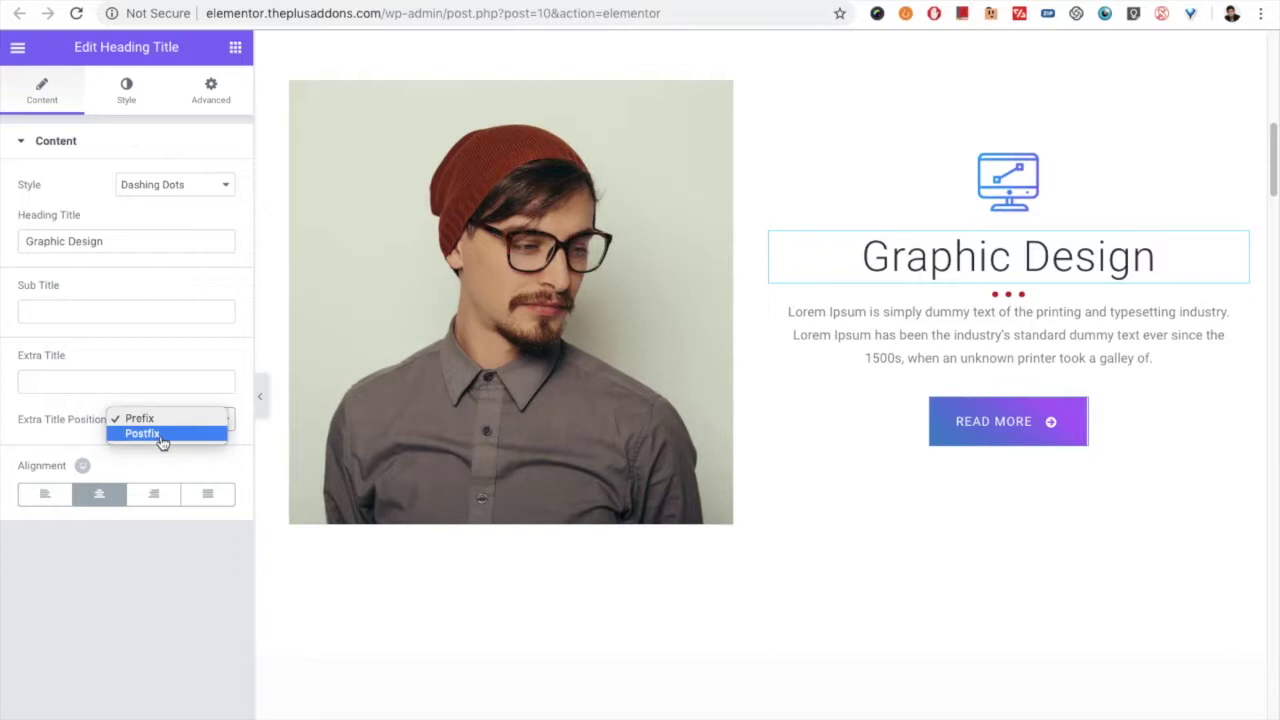
pyautogui.click(52, 435)
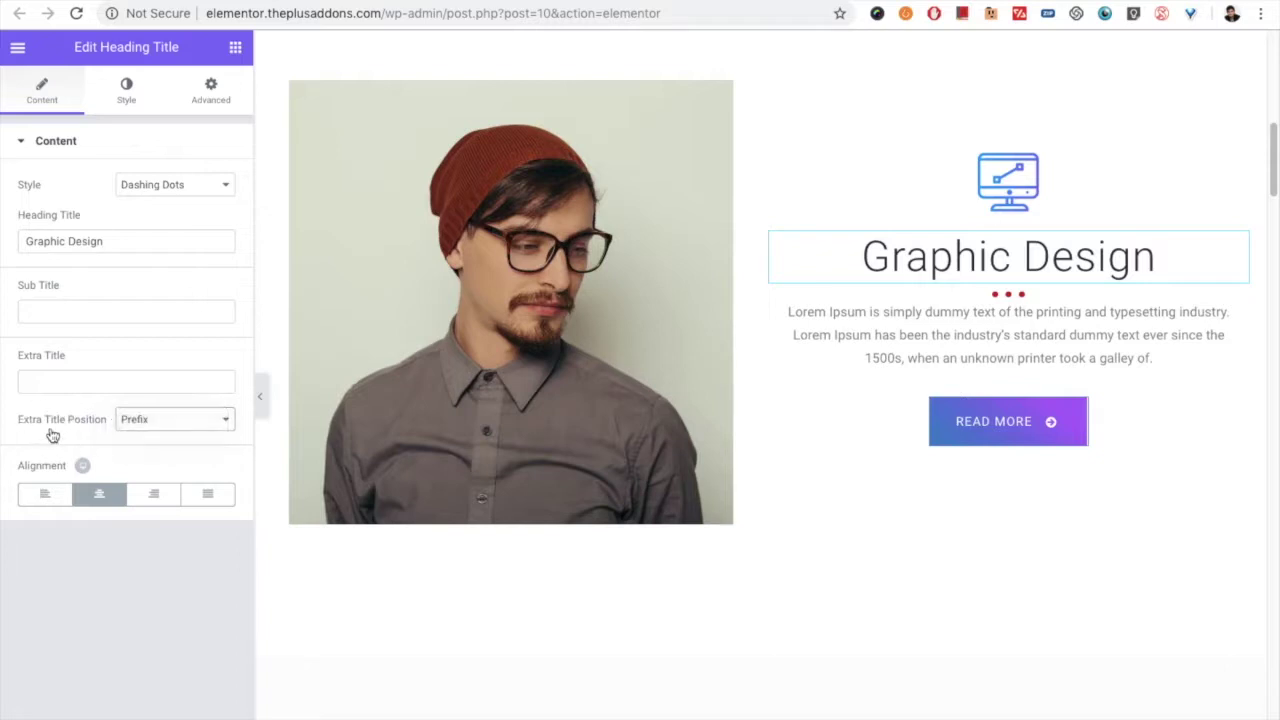
pyautogui.click(51, 309)
pyautogui.click(140, 190)
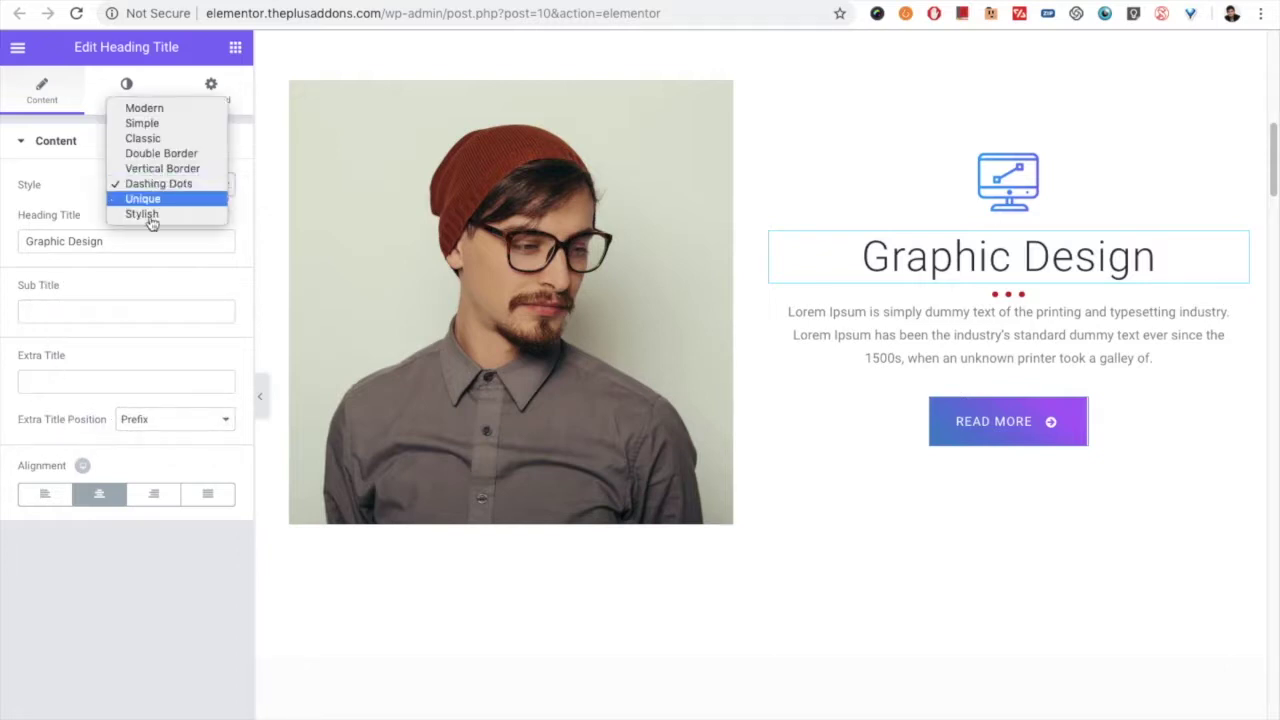
pyautogui.click(84, 258)
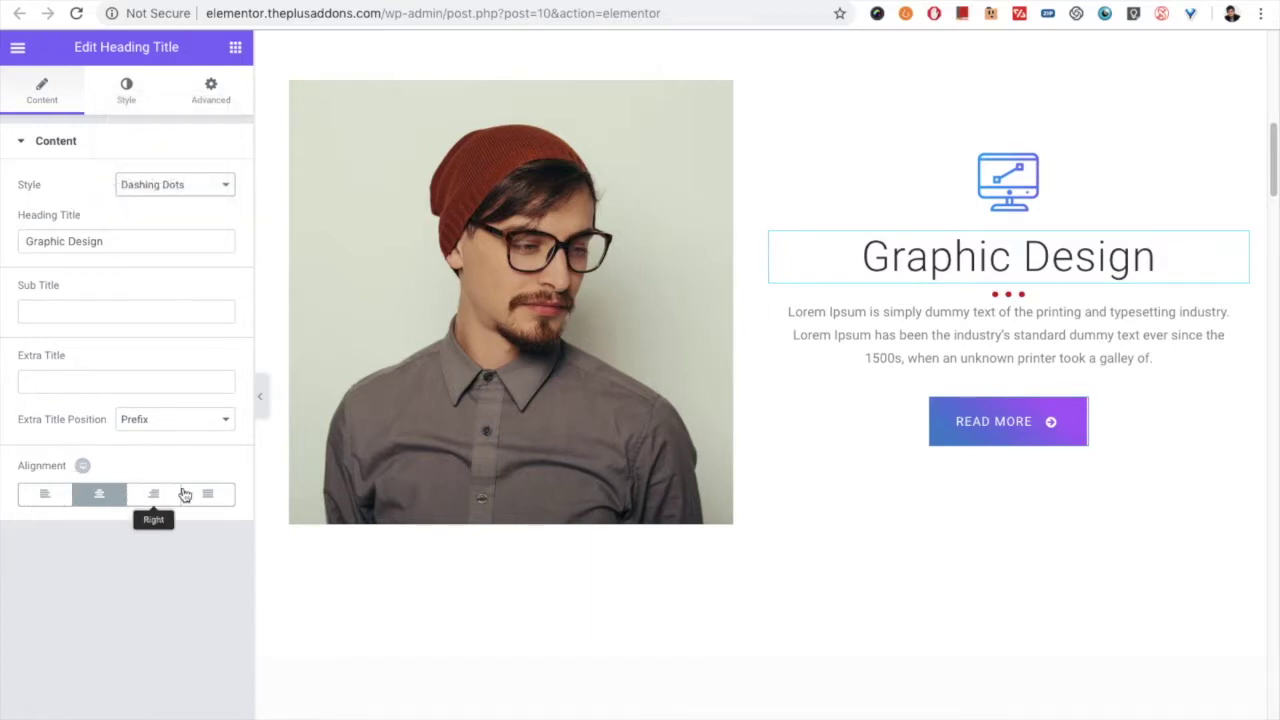
pyautogui.click(82, 466)
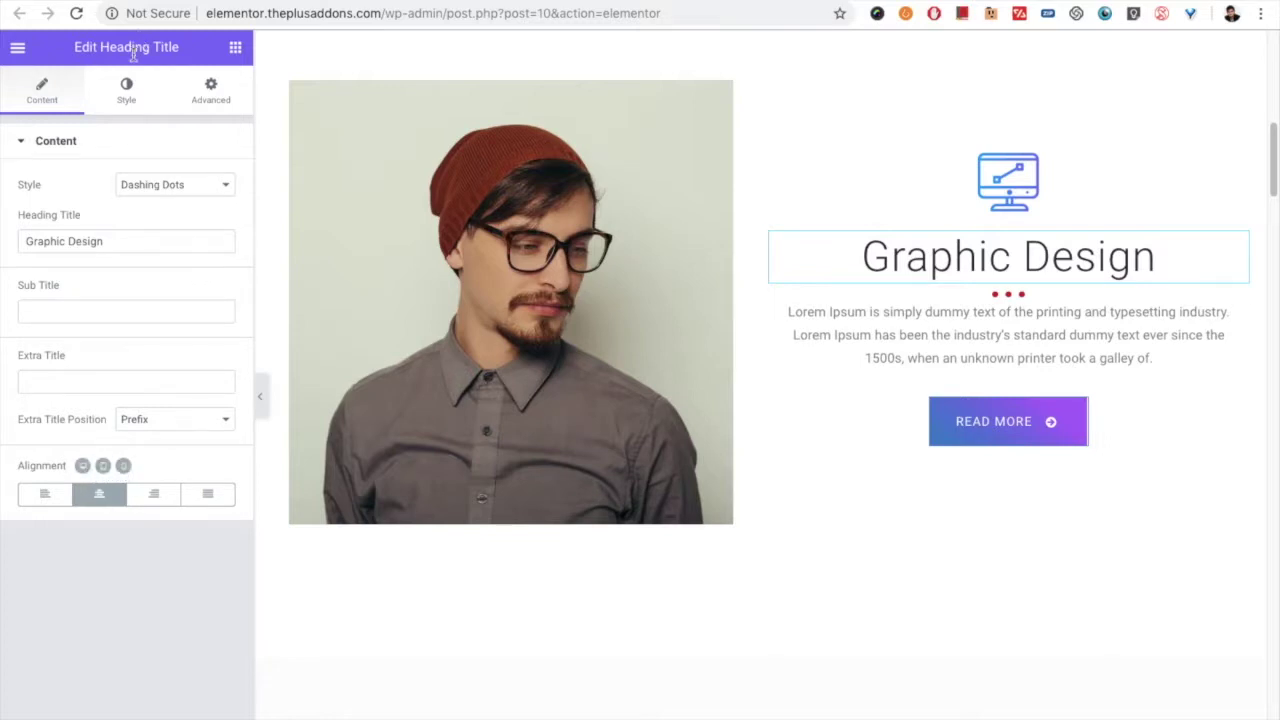
pyautogui.click(125, 100)
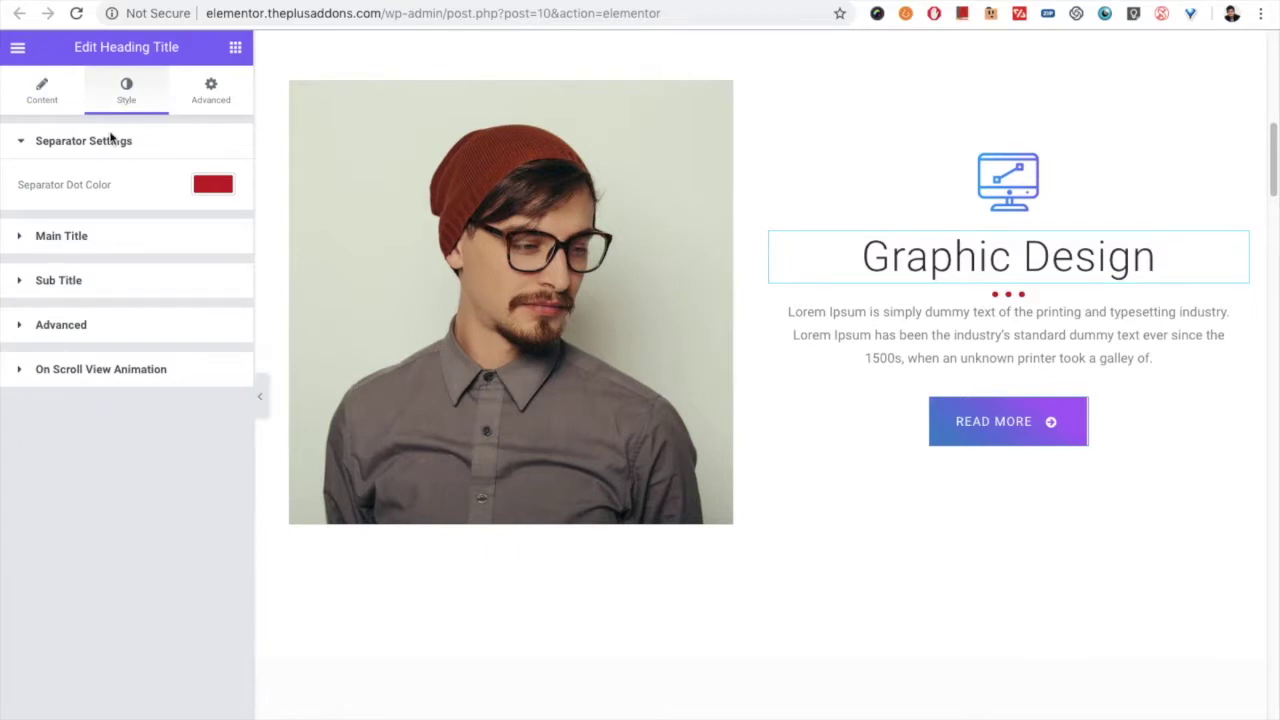
pyautogui.click(32, 92)
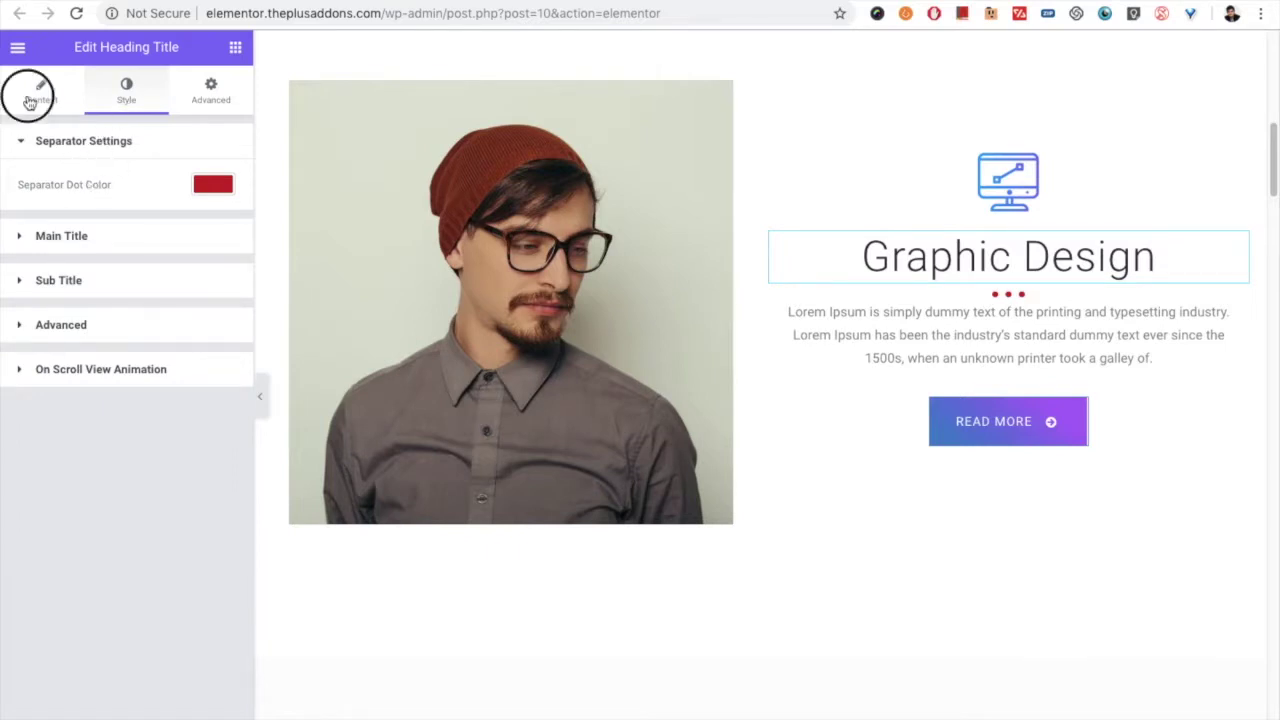
# - Try the Vertical Border style on the Graphic Design heading and check its separator color setting
pyautogui.click(126, 190)
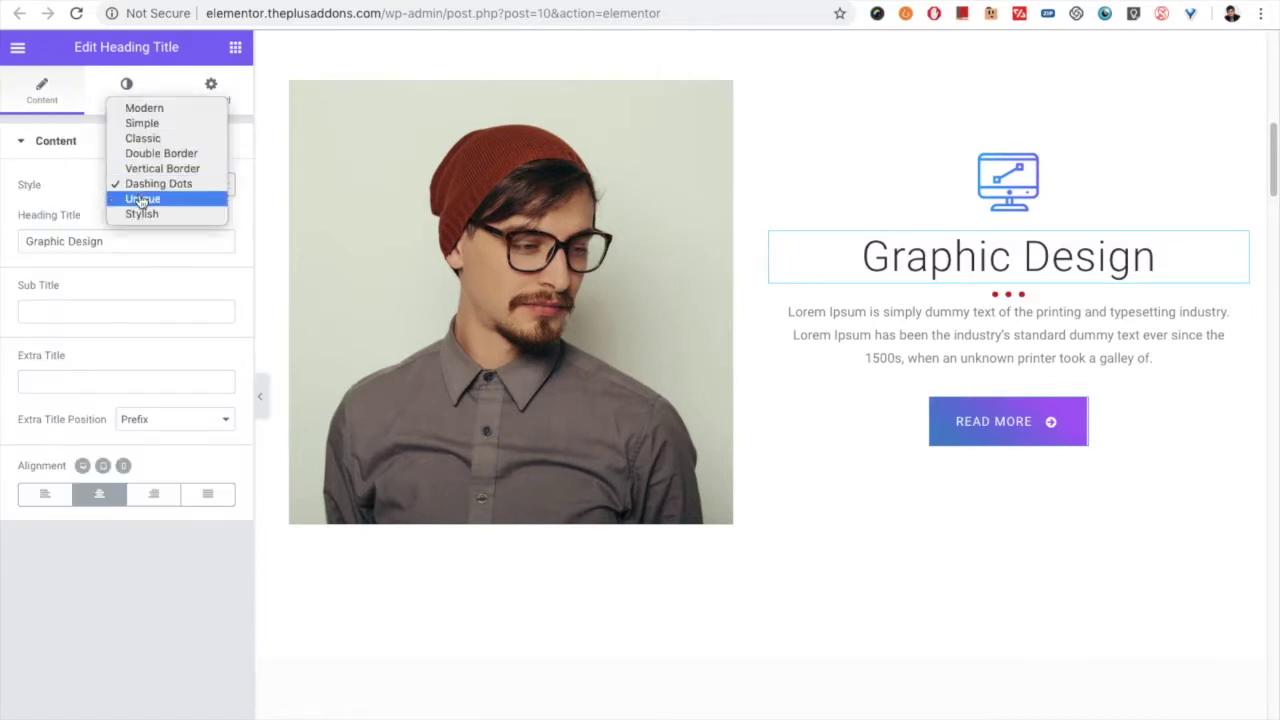
pyautogui.click(147, 169)
pyautogui.click(122, 96)
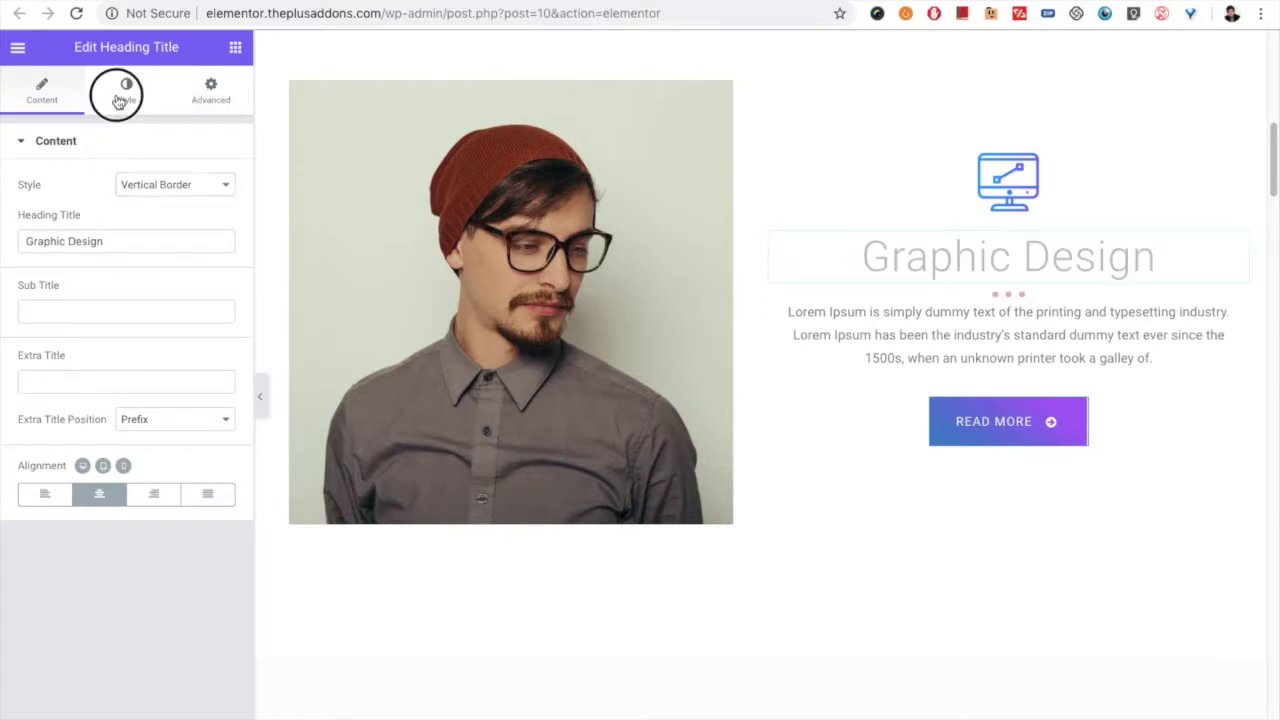
pyautogui.click(43, 98)
pyautogui.click(160, 182)
pyautogui.click(162, 184)
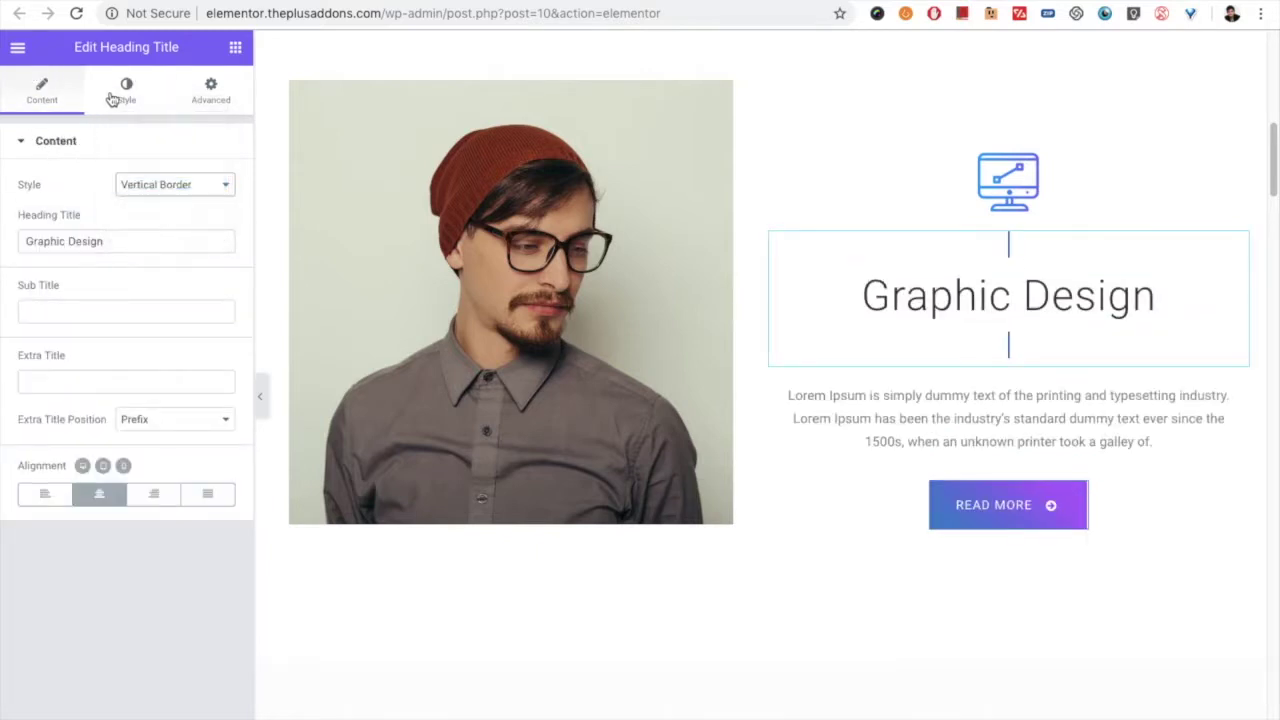
pyautogui.click(122, 96)
pyautogui.click(42, 90)
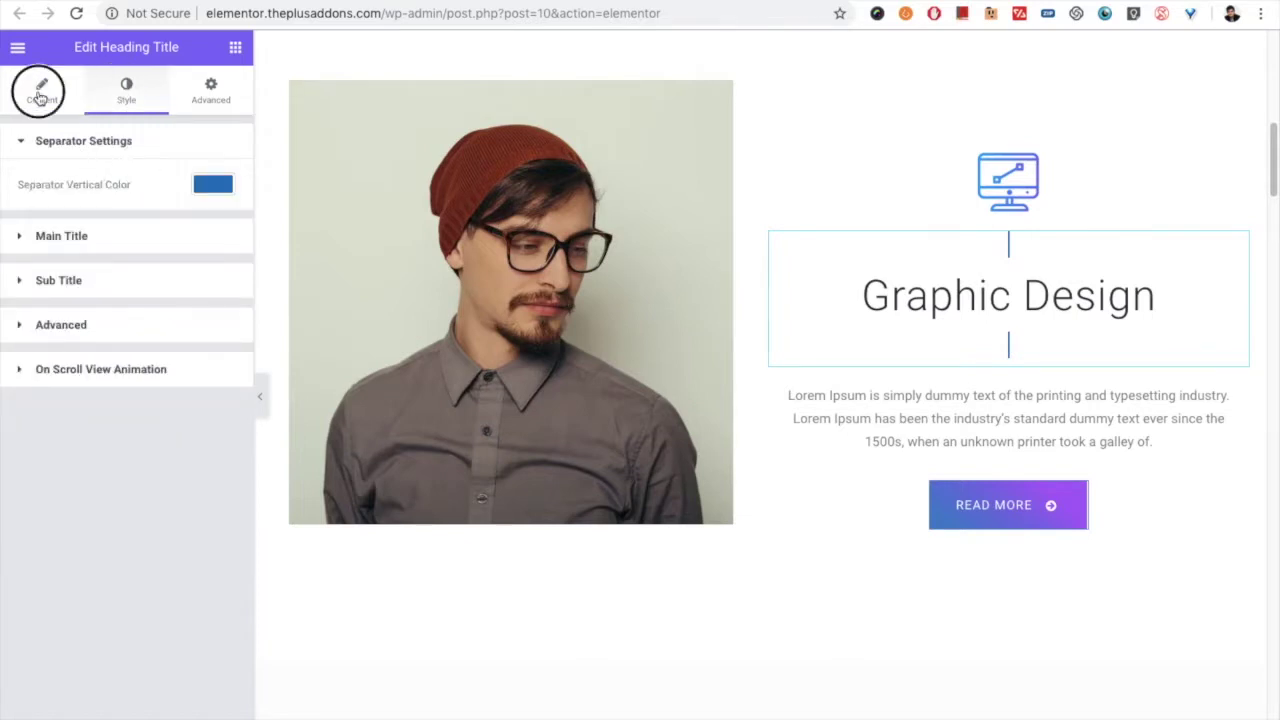
# - Set the heading style back to Dashing Dots and check its separator dot color setting
pyautogui.click(167, 188)
pyautogui.click(160, 200)
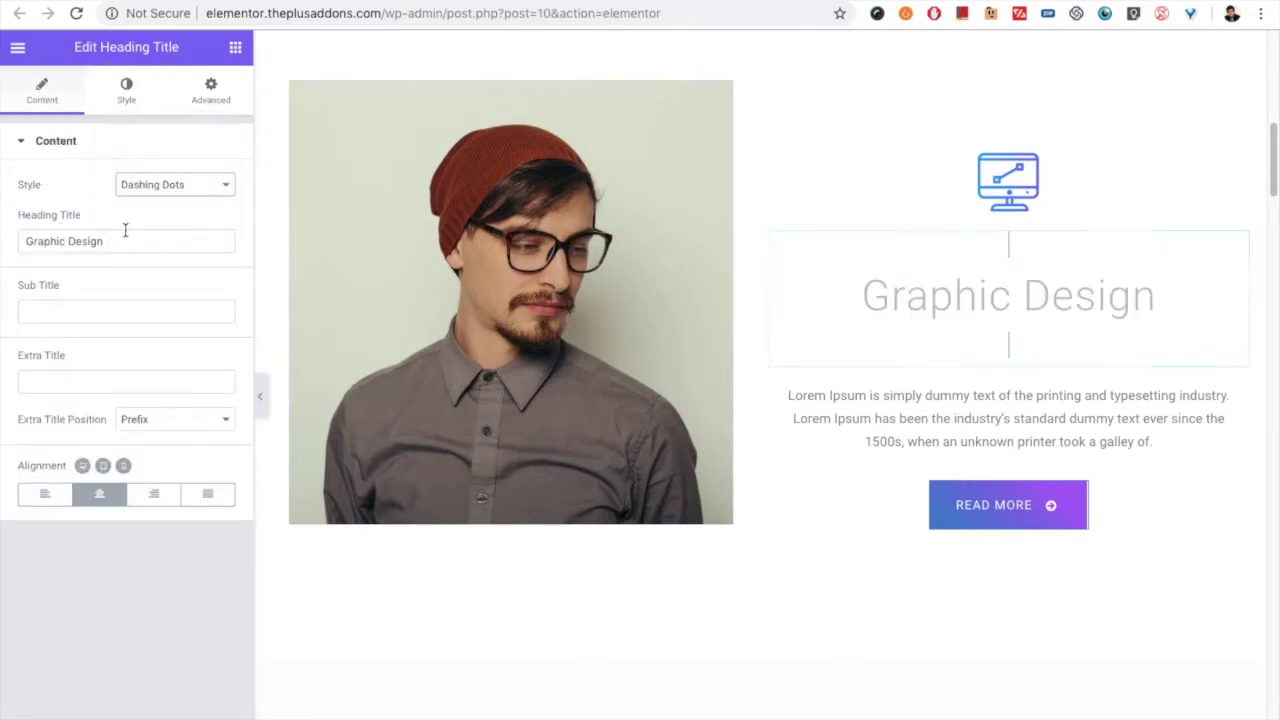
pyautogui.click(130, 106)
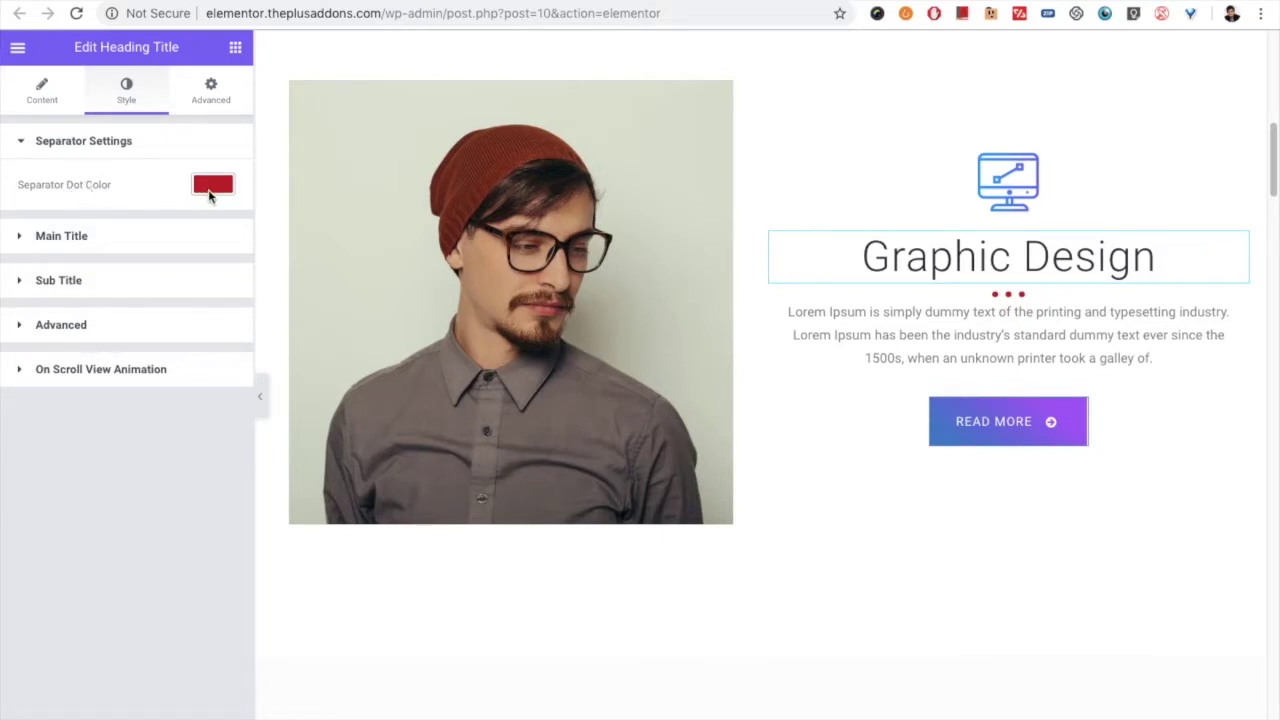
pyautogui.click(38, 104)
pyautogui.click(126, 106)
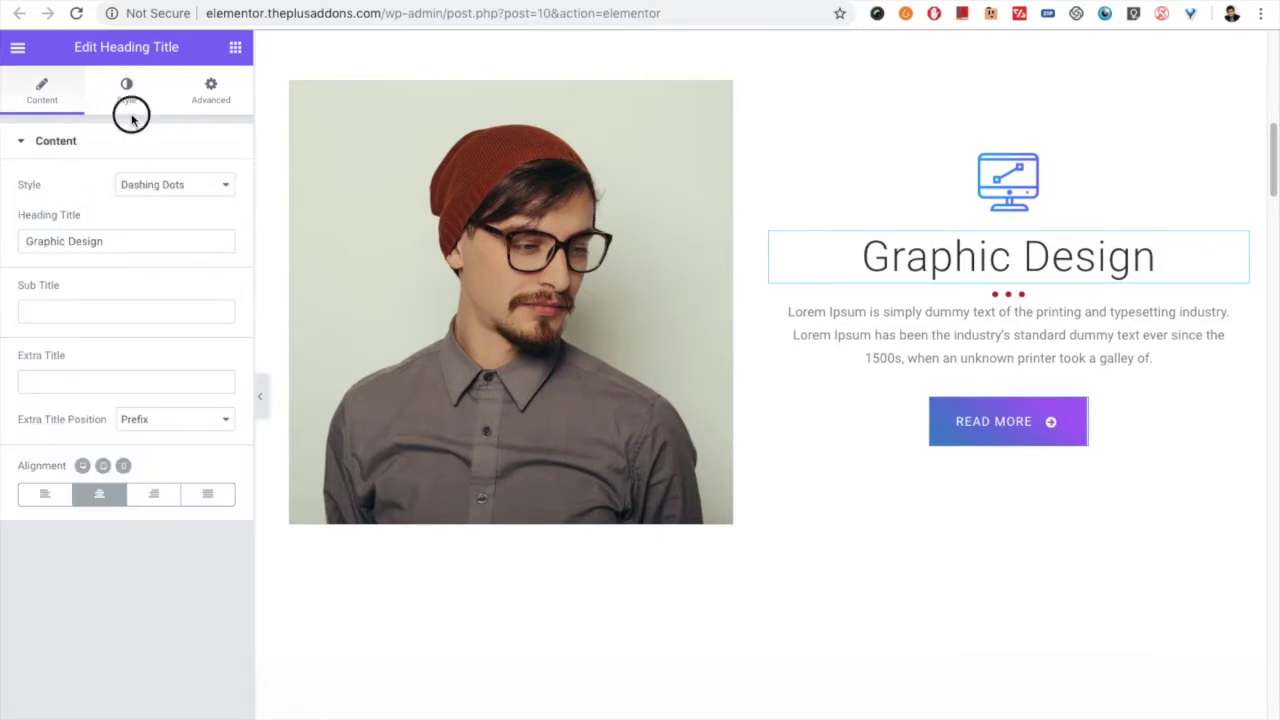
pyautogui.click(40, 96)
pyautogui.click(124, 90)
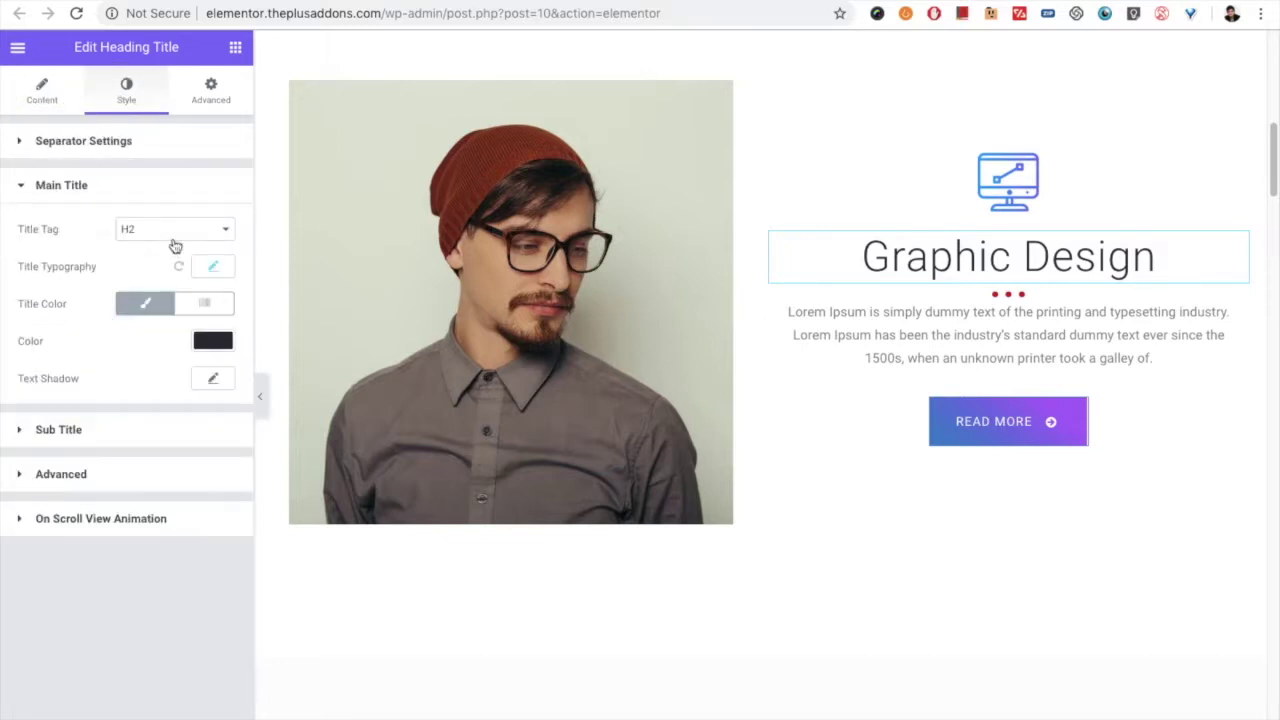
# - Review the main title's tag and typography options and enable its text shadow with the default settings
pyautogui.click(174, 232)
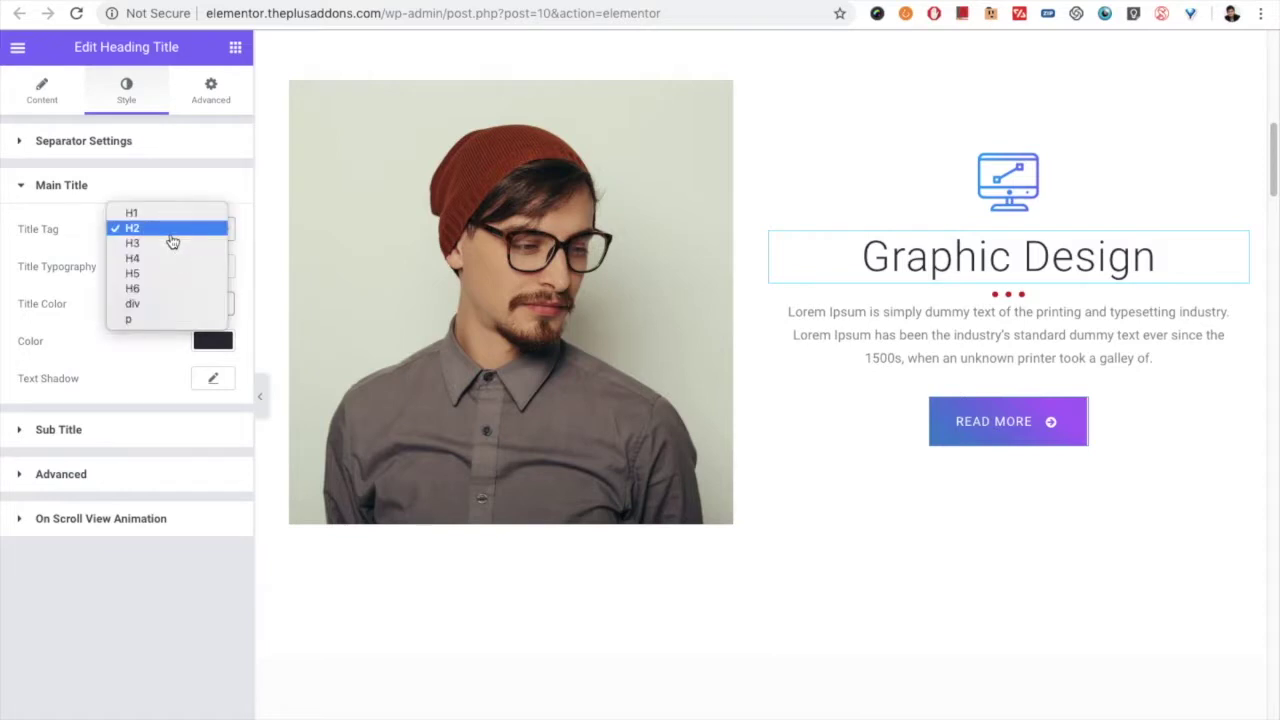
pyautogui.click(170, 234)
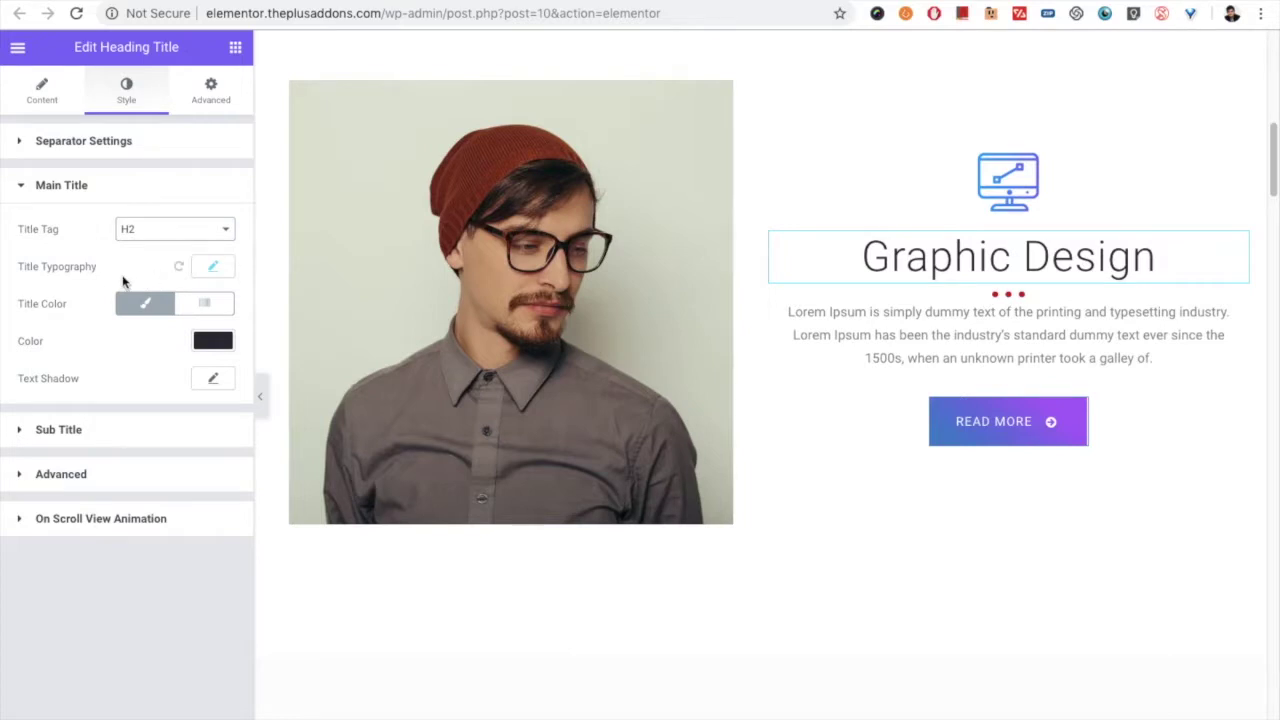
pyautogui.click(212, 266)
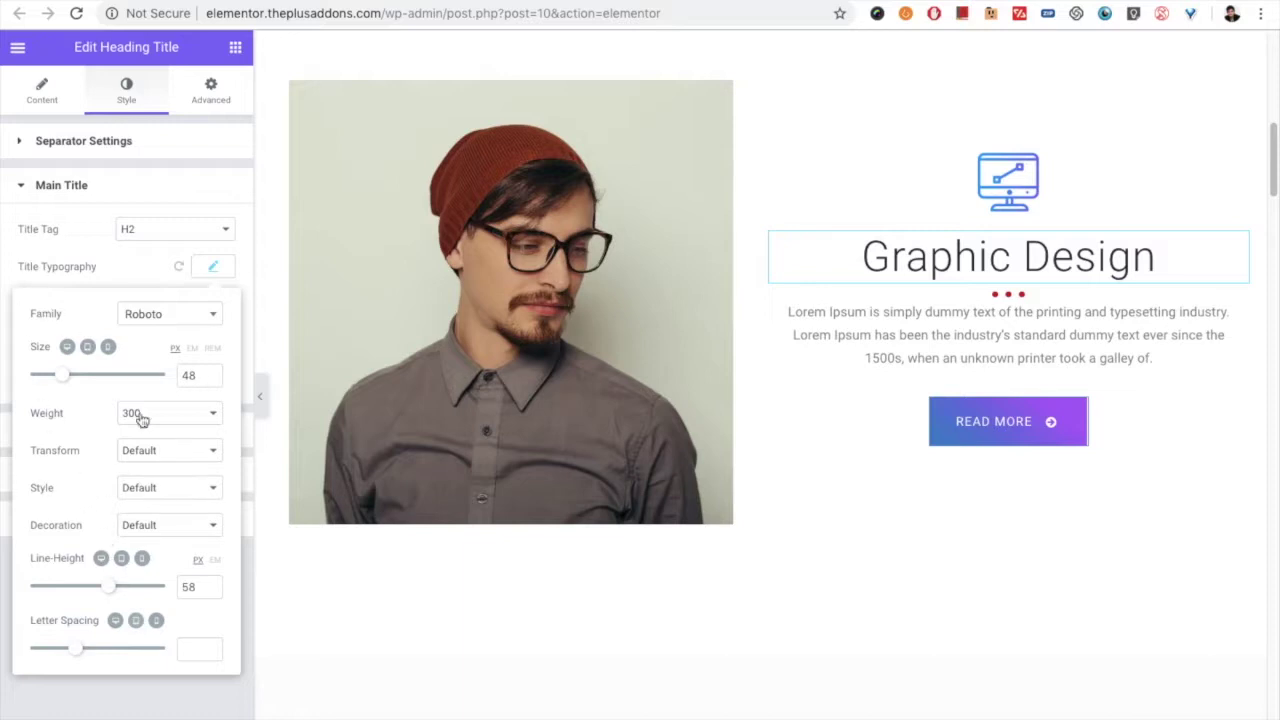
pyautogui.click(226, 268)
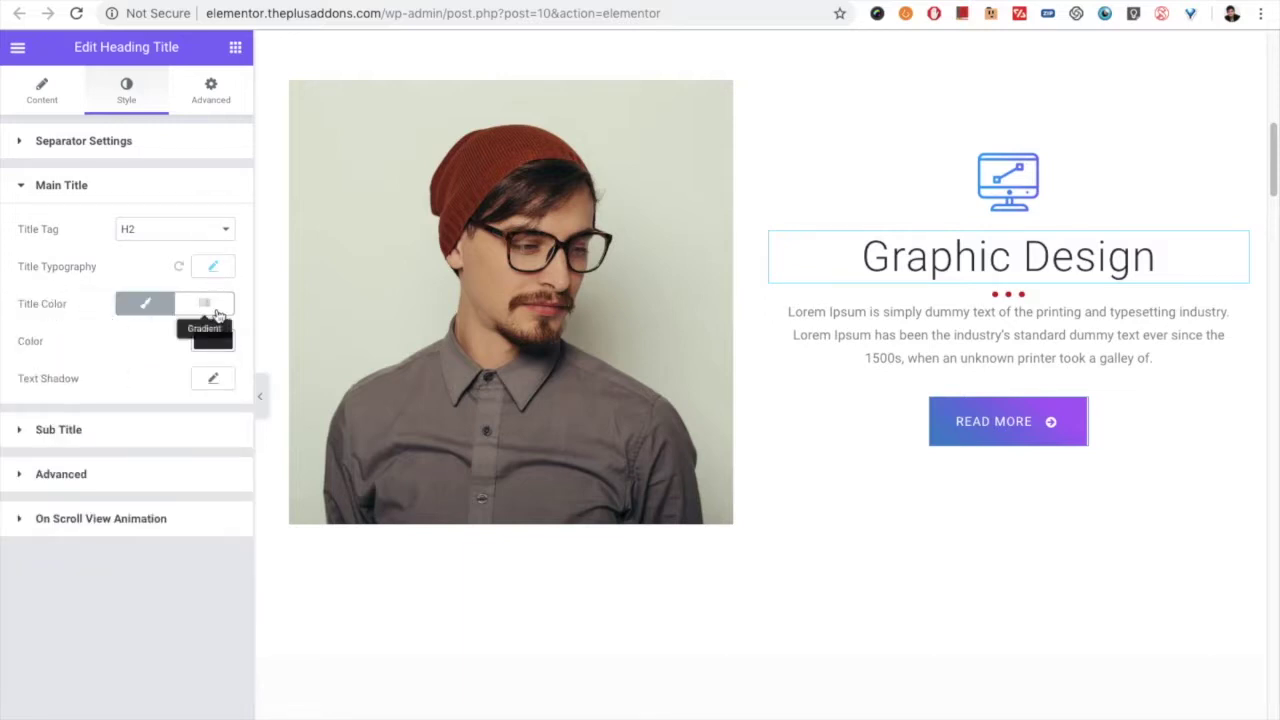
pyautogui.click(215, 385)
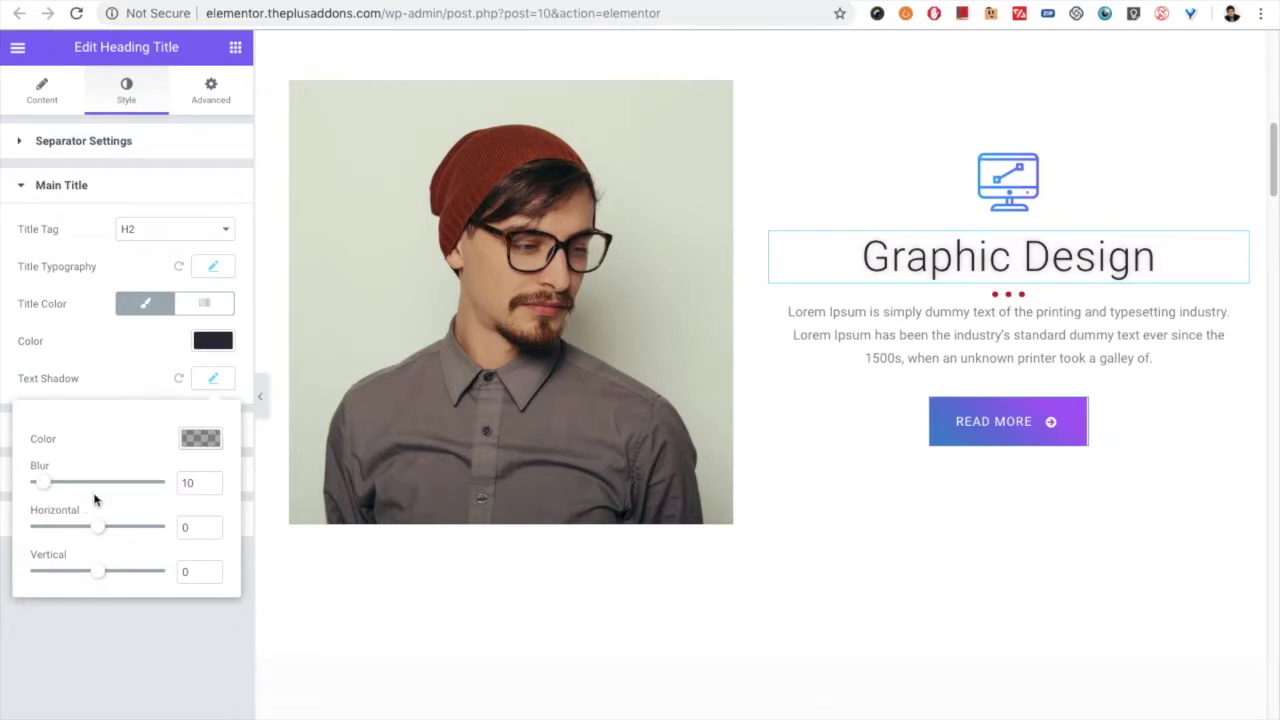
pyautogui.click(208, 380)
# - Review the subtitle's tag choices, typography and color options, keeping the tag at H4
pyautogui.click(75, 433)
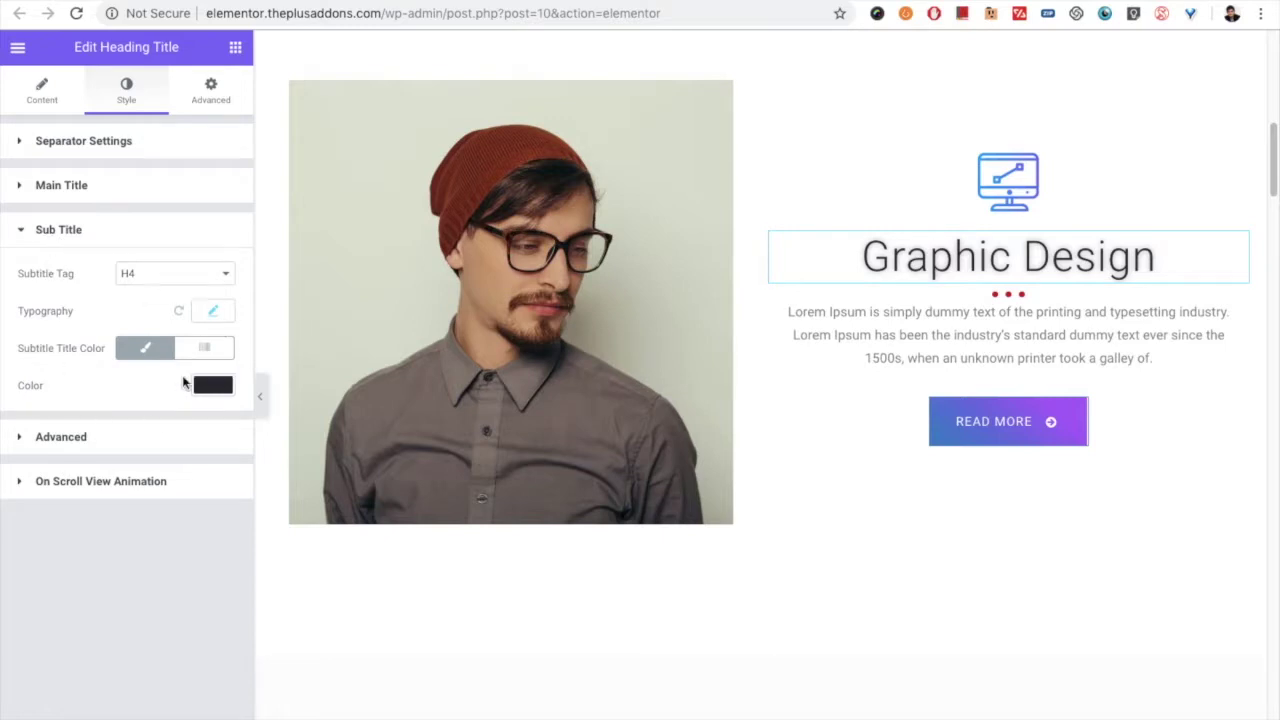
pyautogui.click(140, 282)
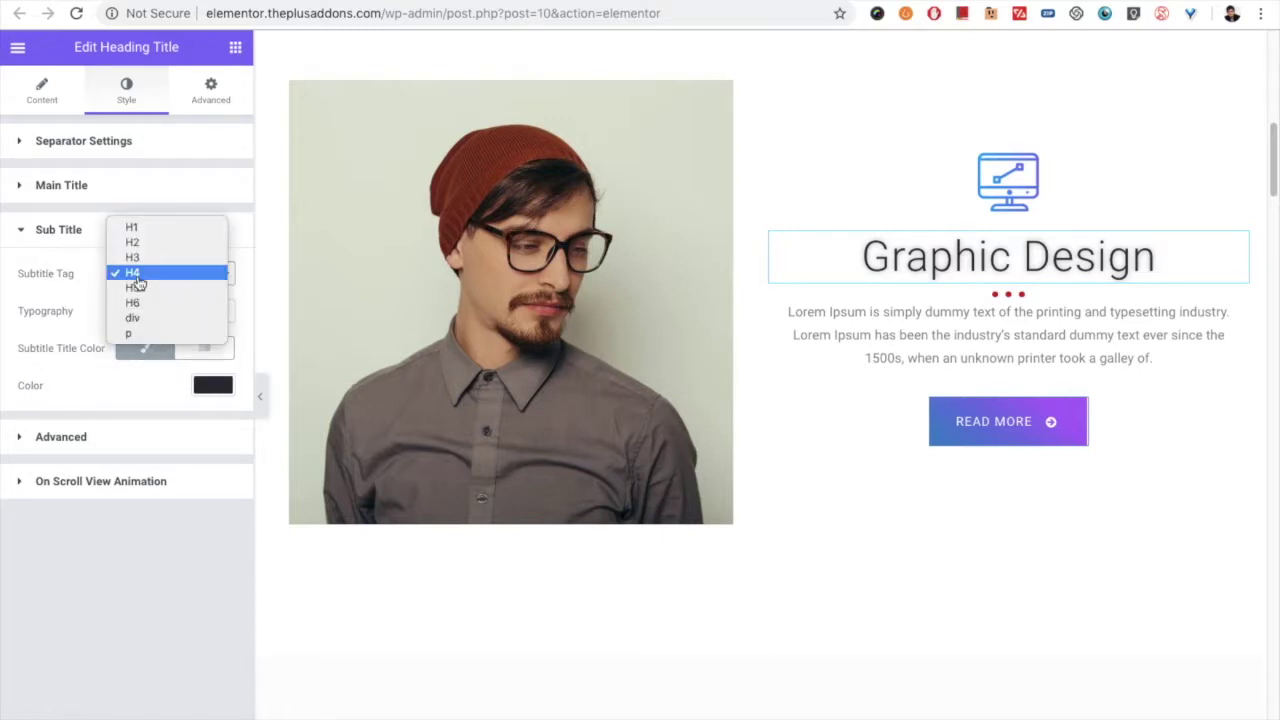
pyautogui.click(145, 276)
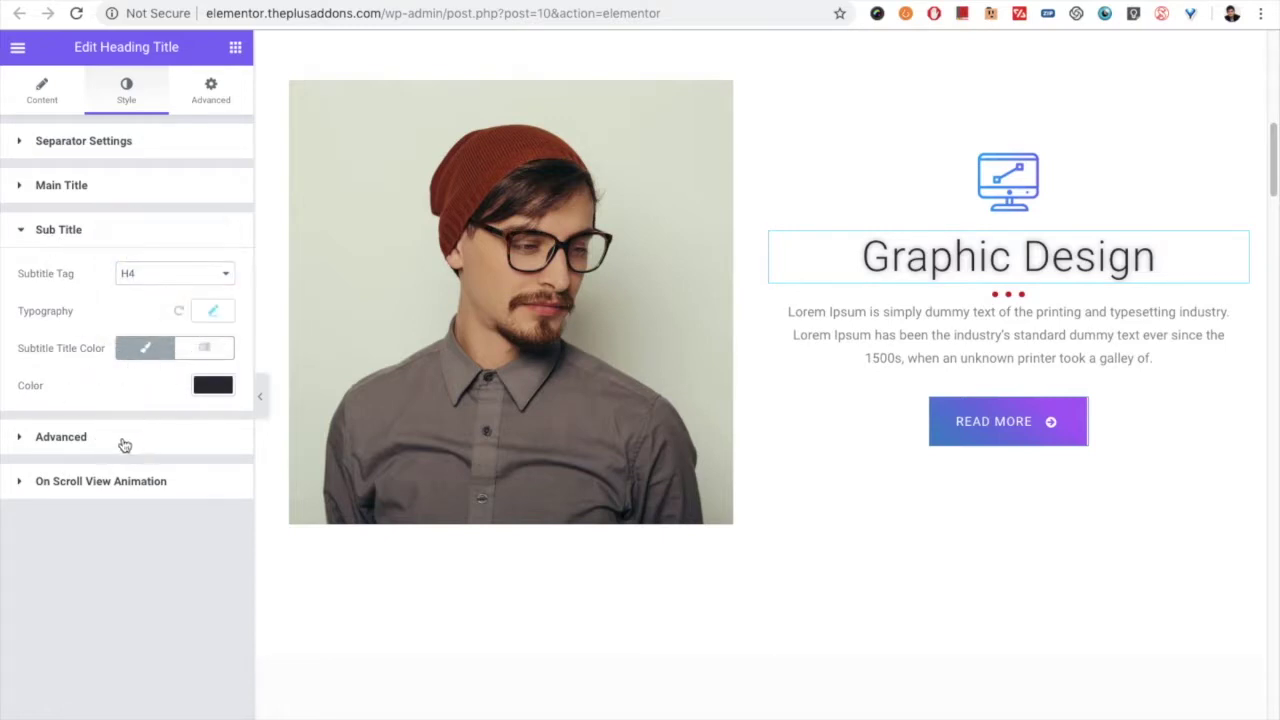
# - Keep the title position at After Title and enable center alignment in mobile for the Graphic Design heading
pyautogui.click(125, 440)
pyautogui.click(127, 320)
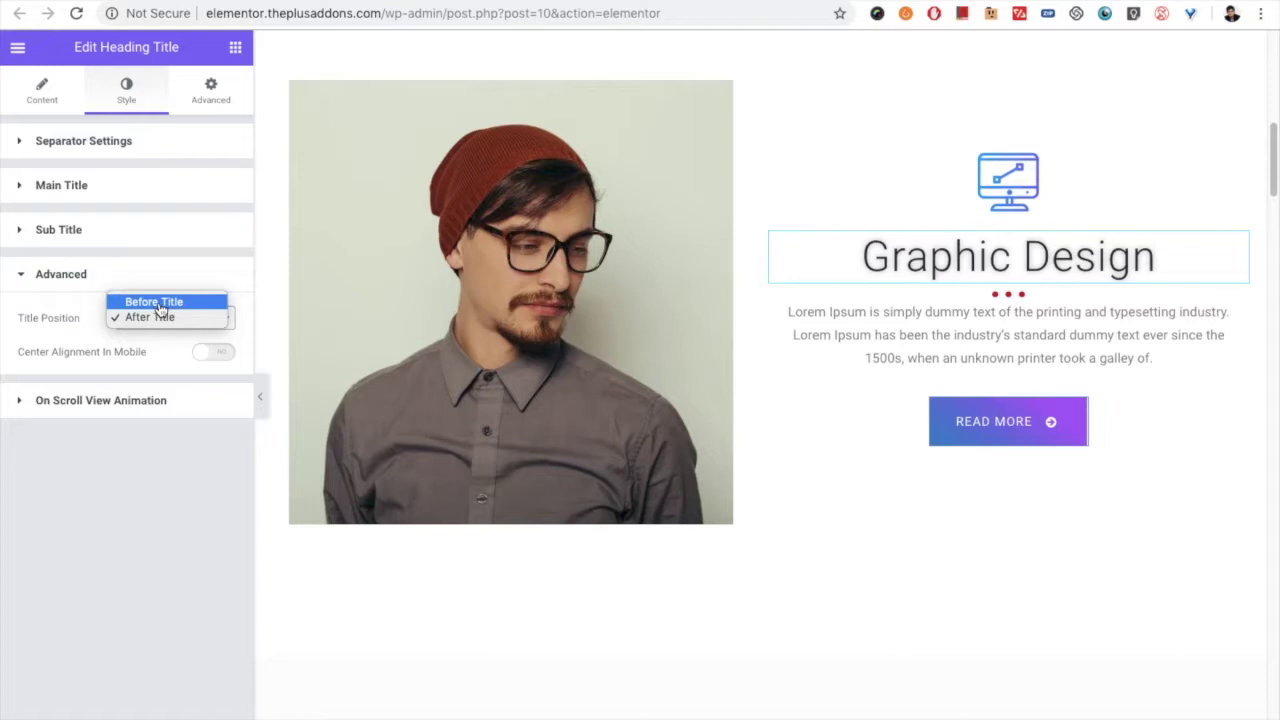
pyautogui.click(155, 318)
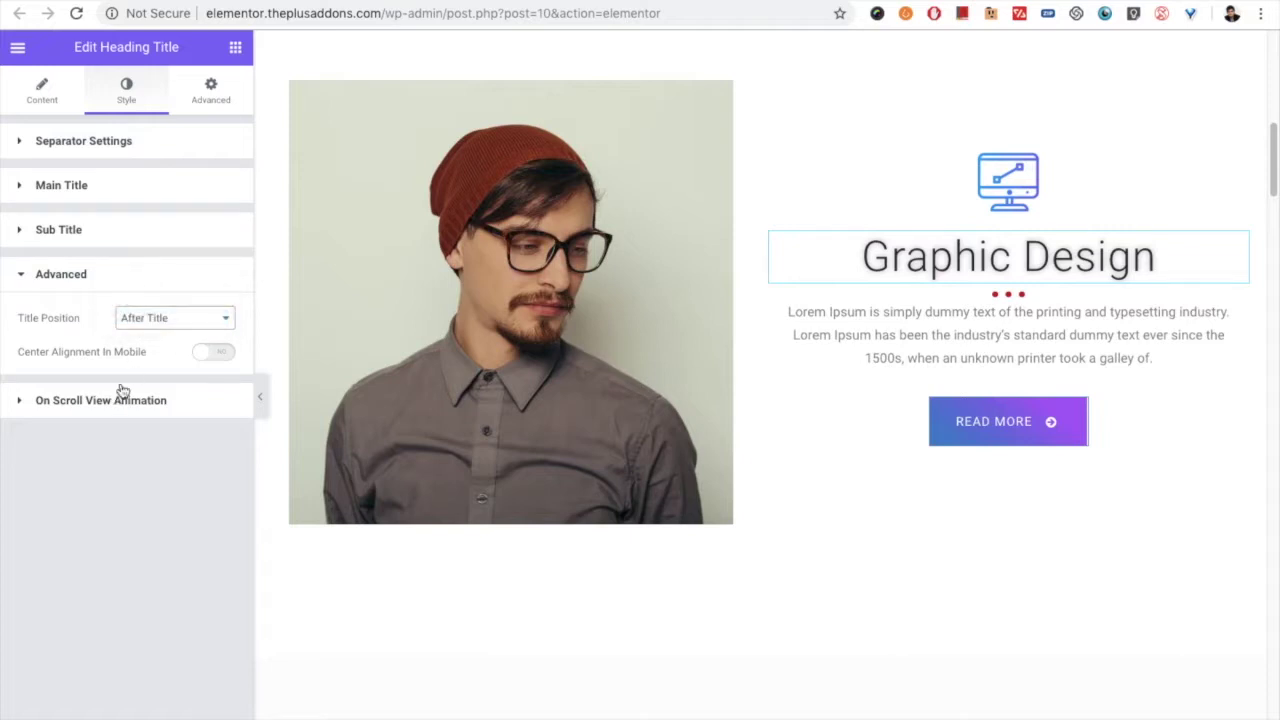
pyautogui.click(221, 354)
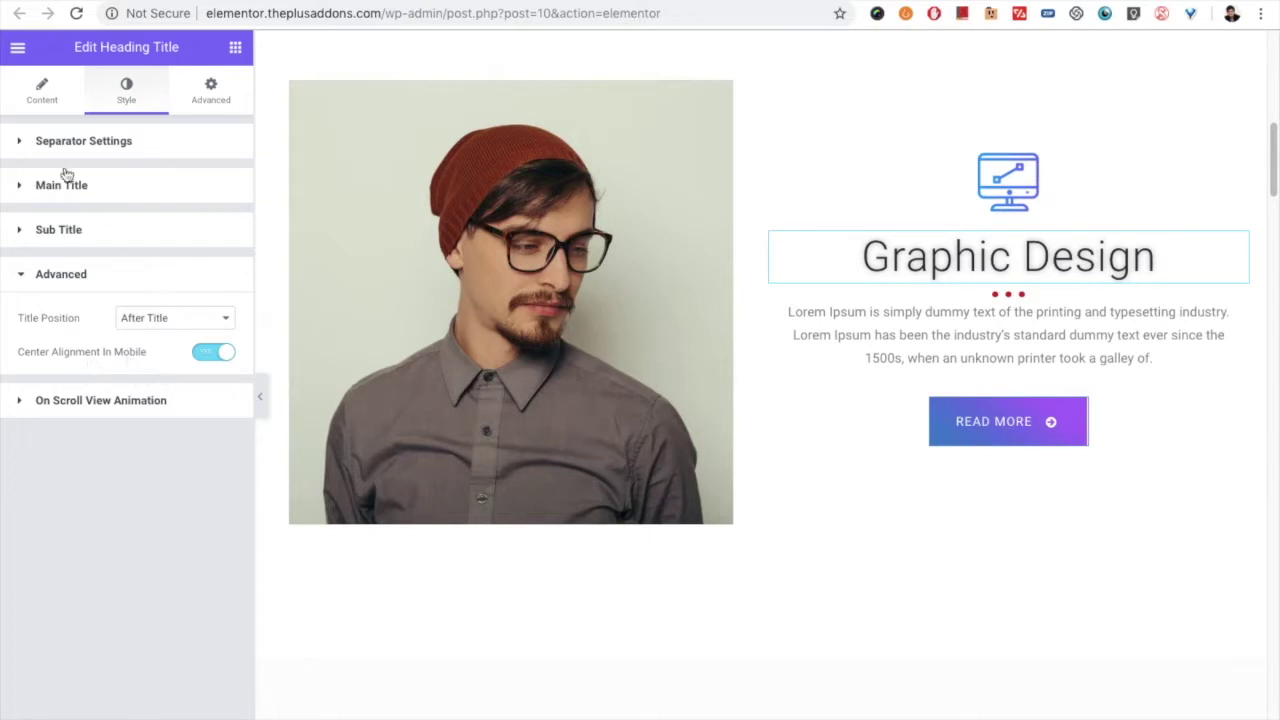
# - Review the heading's content fields, separator dot color, mobile center alignment and on-scroll view animation settings
pyautogui.click(46, 112)
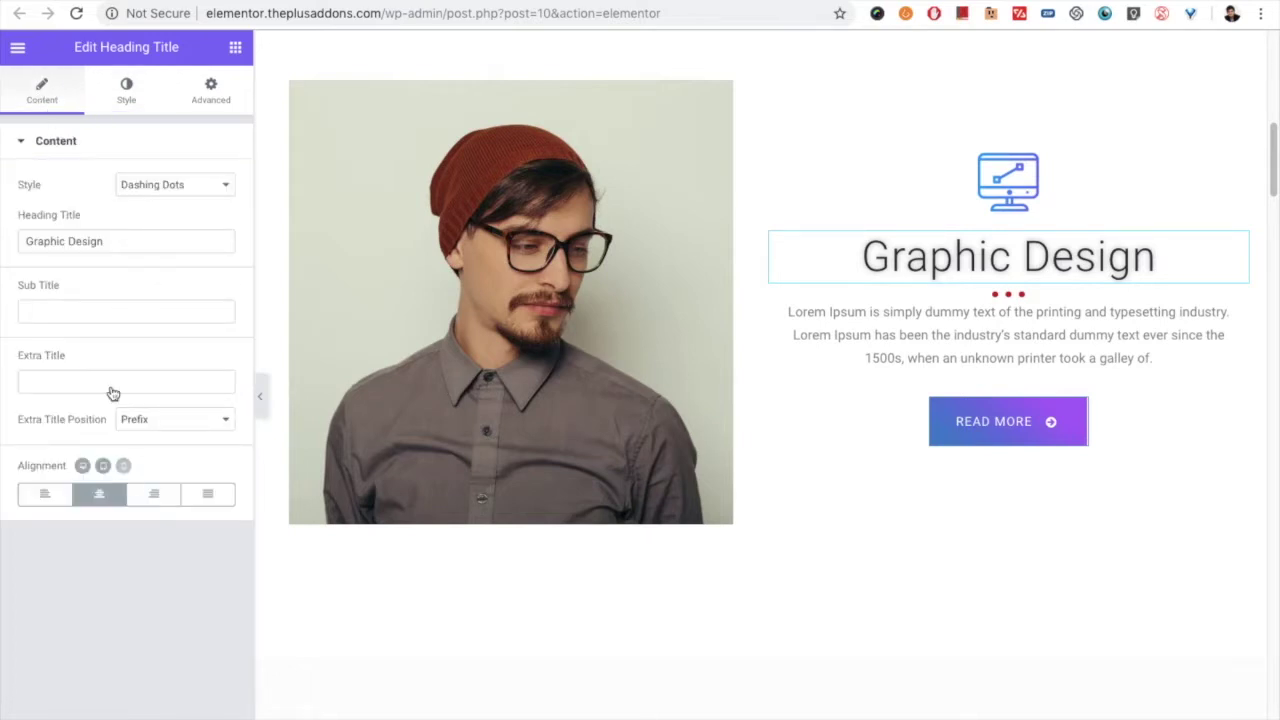
pyautogui.click(129, 99)
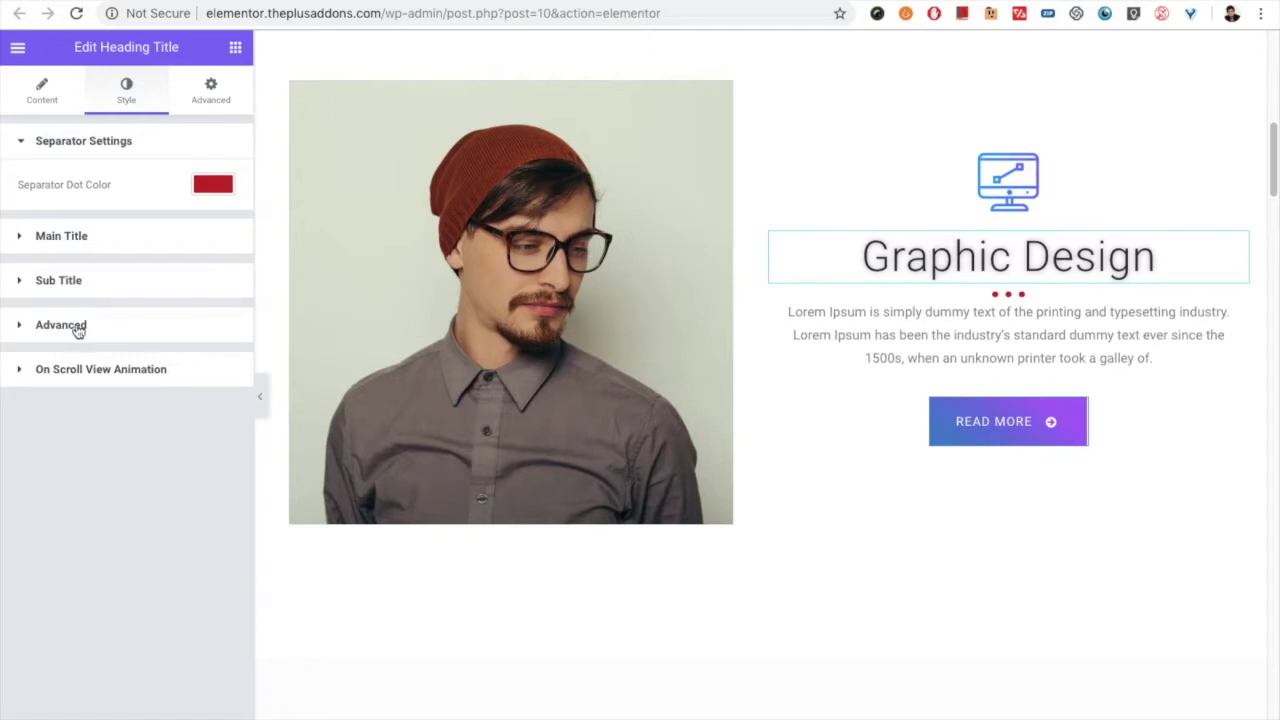
pyautogui.click(77, 327)
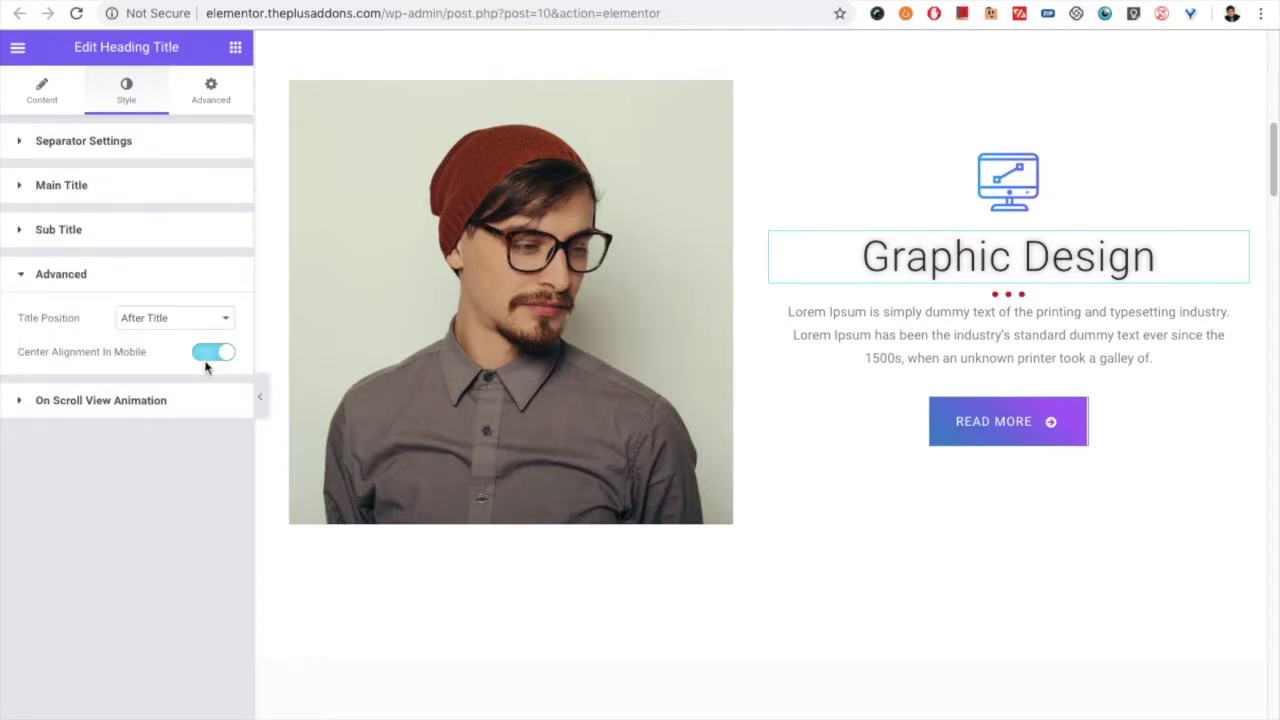
pyautogui.click(121, 403)
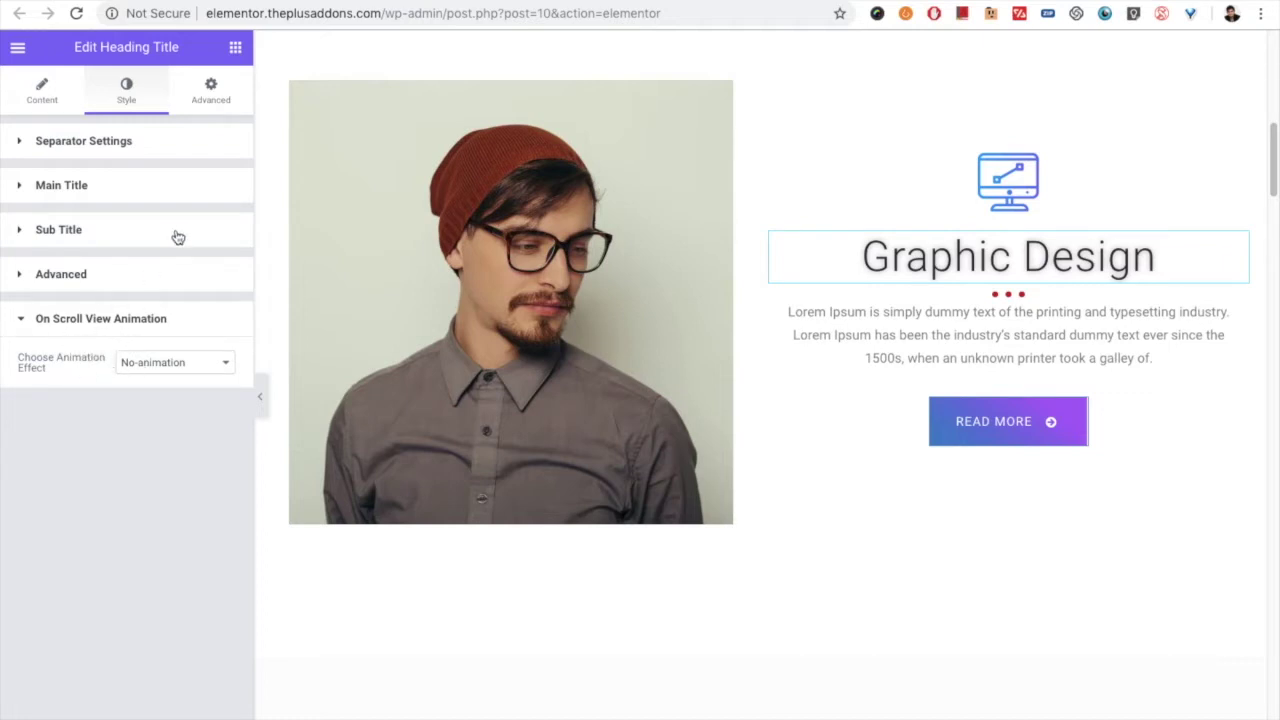
# - Examine the heading's Plus Extras options and return to its content settings, viewing the Heading Titles section at the start of the page
pyautogui.click(210, 90)
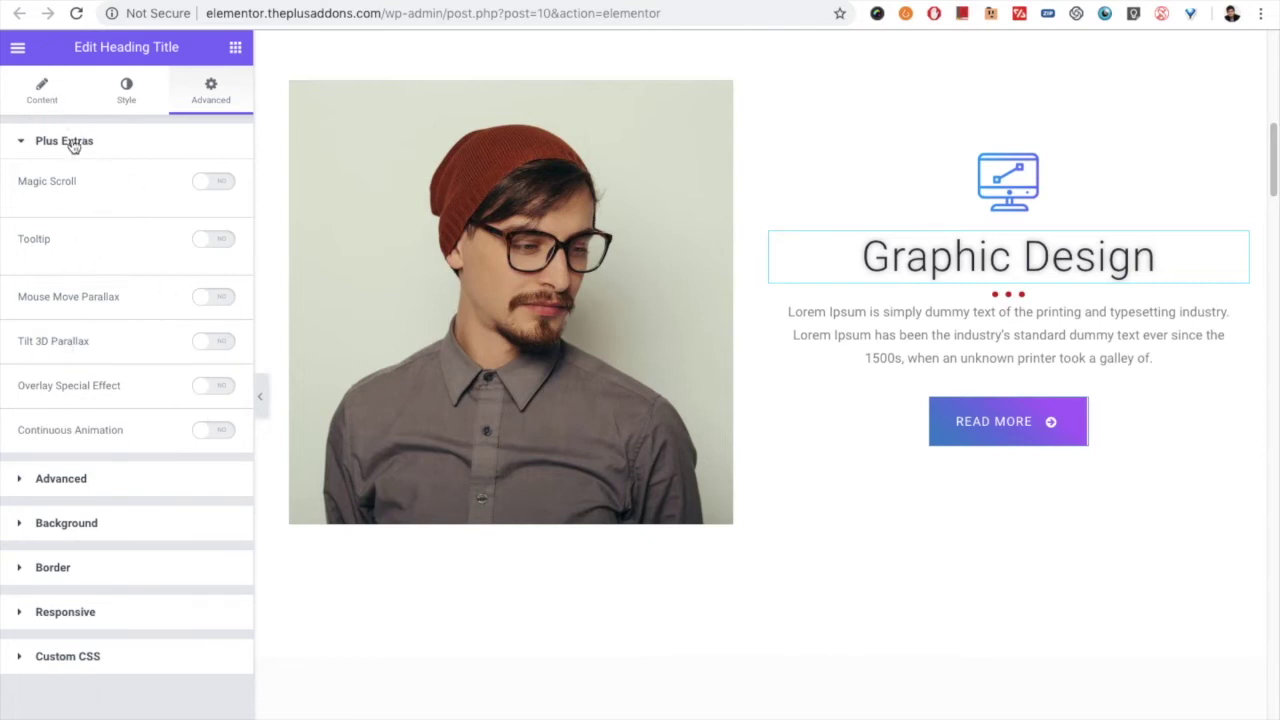
pyautogui.click(42, 90)
pyautogui.scroll(5, 712, 399)
pyautogui.scroll(3, 712, 399)
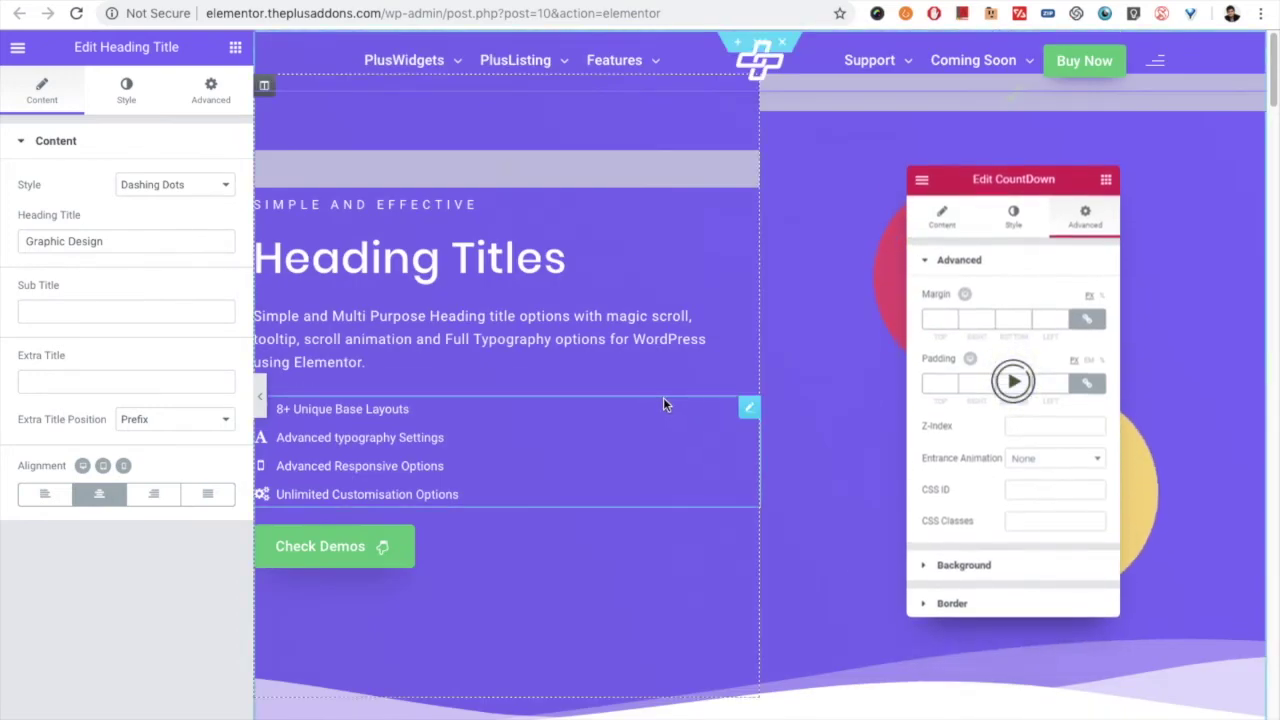